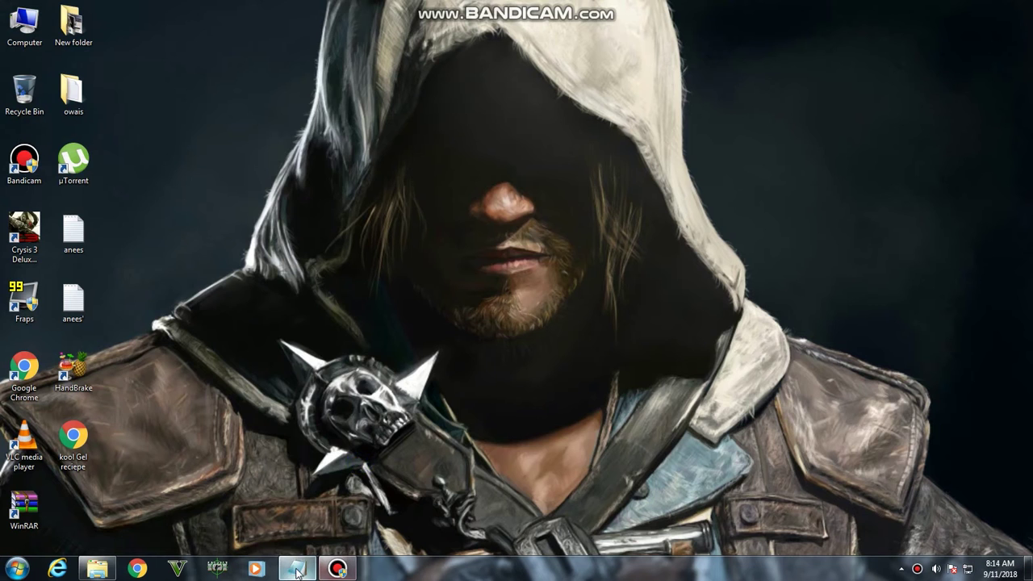
- Switch to the Notepad note and highlight its lines from "hi friends" through "first you have to open control panel"
{"action": "left_click", "coordinate": [296, 569]}
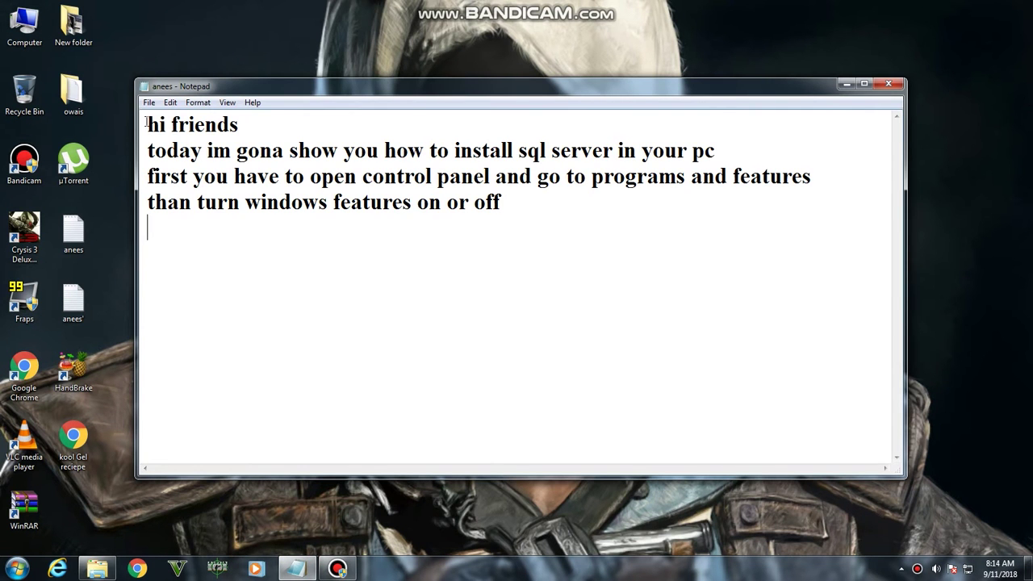
{"action": "left_click_drag", "start_coordinate": [147, 124], "coordinate": [244, 125]}
{"action": "left_click_drag", "start_coordinate": [141, 157], "coordinate": [733, 152]}
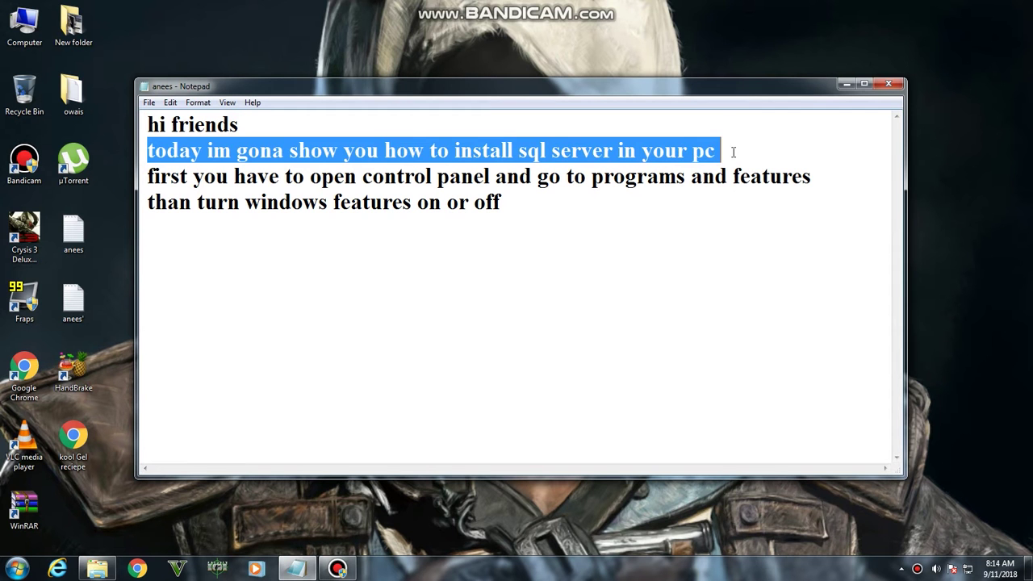
{"action": "left_click_drag", "start_coordinate": [145, 178], "coordinate": [496, 179]}
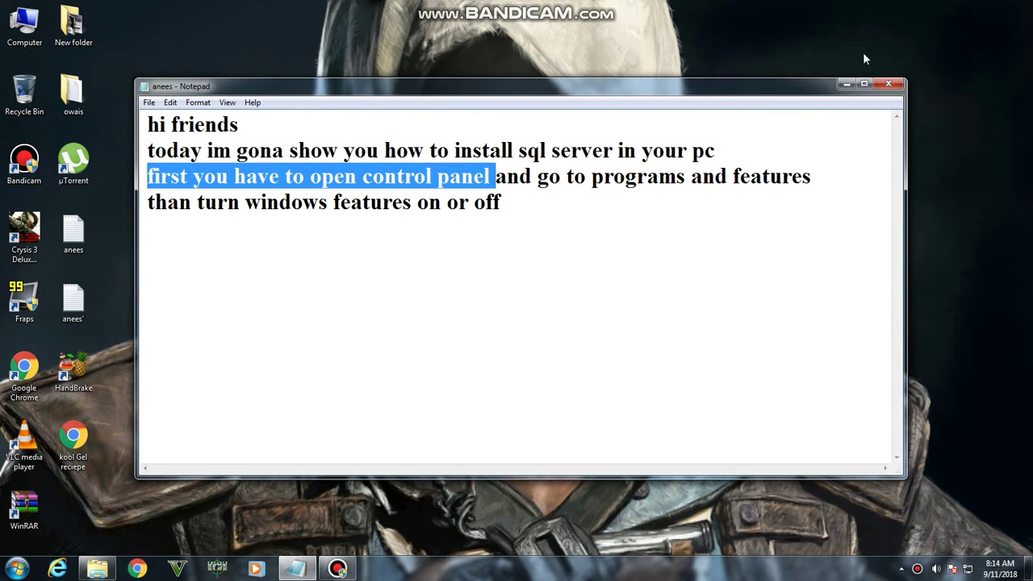
- Minimize the note, open the Control Panel and maximize its window
{"action": "left_click", "coordinate": [846, 84]}
{"action": "left_click", "coordinate": [18, 569]}
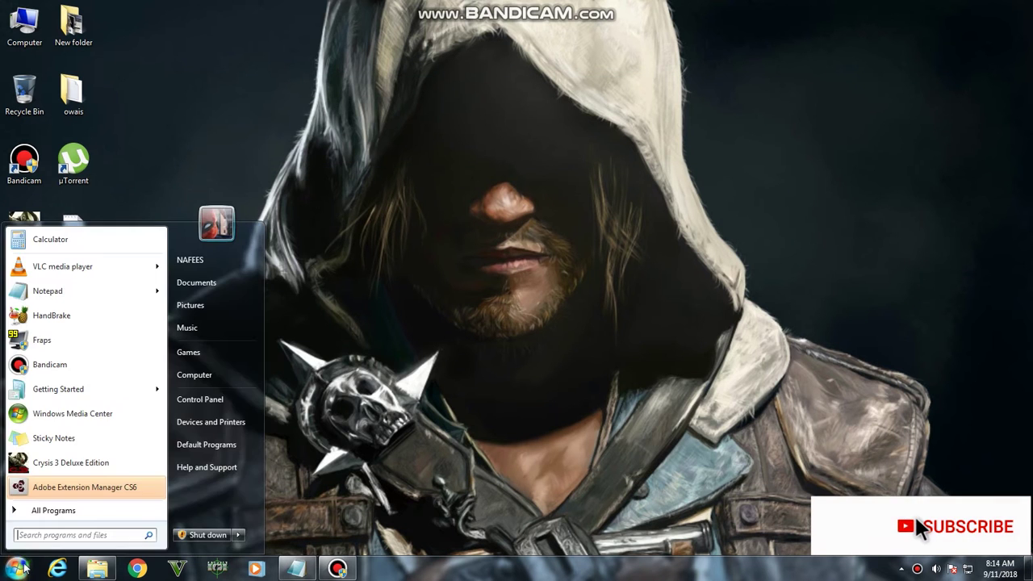
{"action": "left_click", "coordinate": [198, 397]}
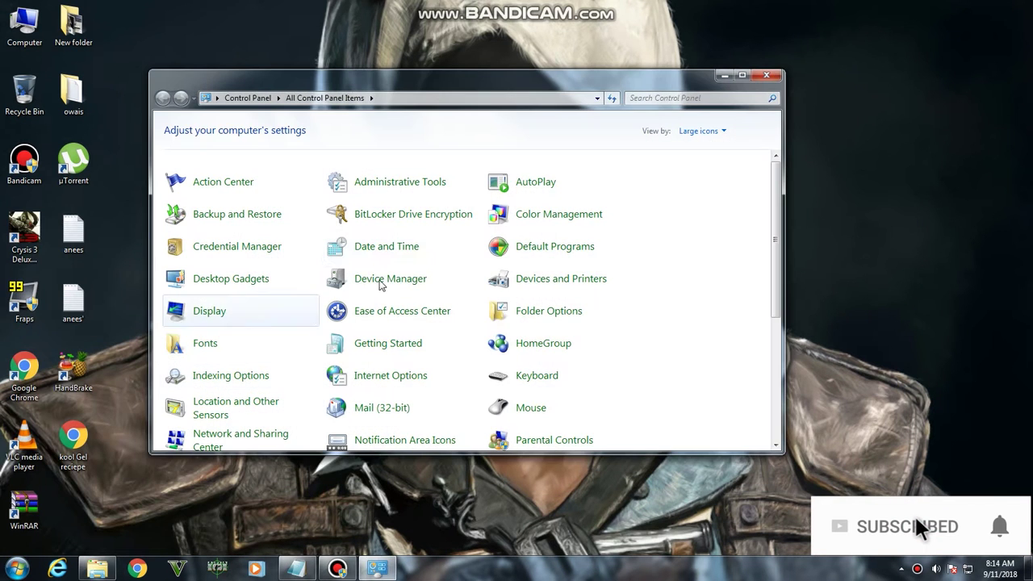
{"action": "left_click", "coordinate": [742, 75]}
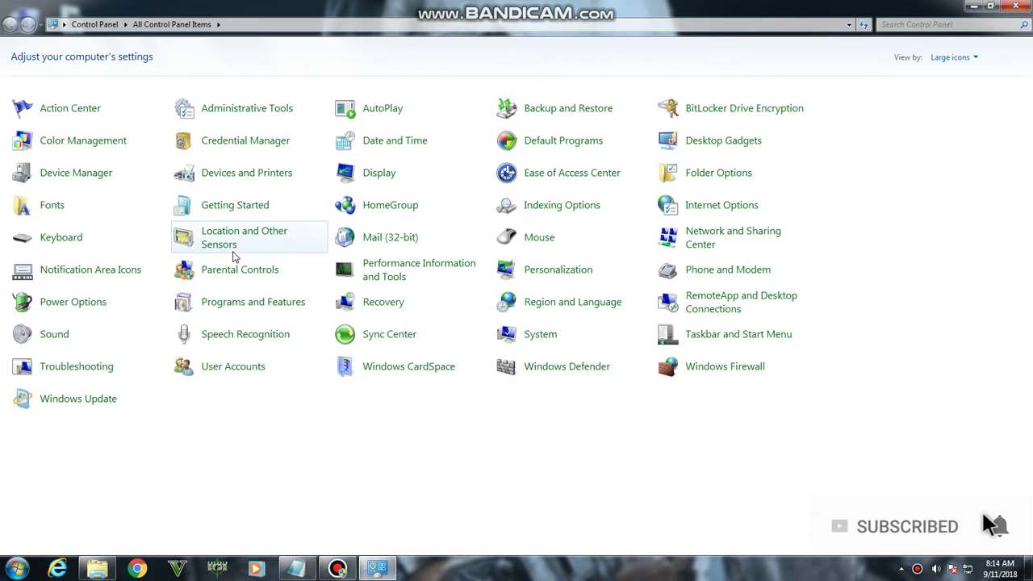
- Highlight "and go to programs and features" in the note and open Programs and Features in the Control Panel
{"action": "left_click", "coordinate": [301, 568]}
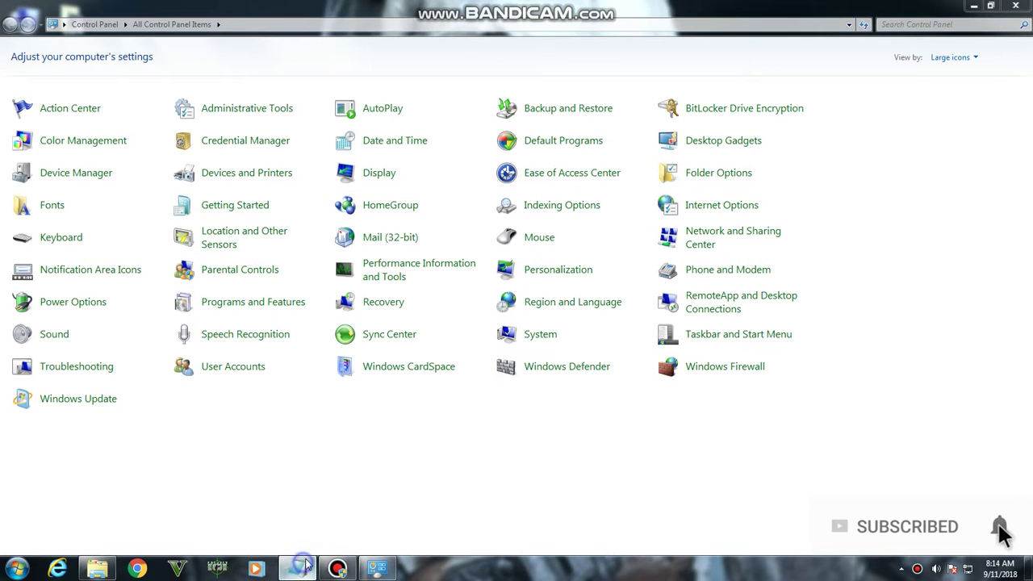
{"action": "left_click_drag", "start_coordinate": [496, 176], "coordinate": [819, 173]}
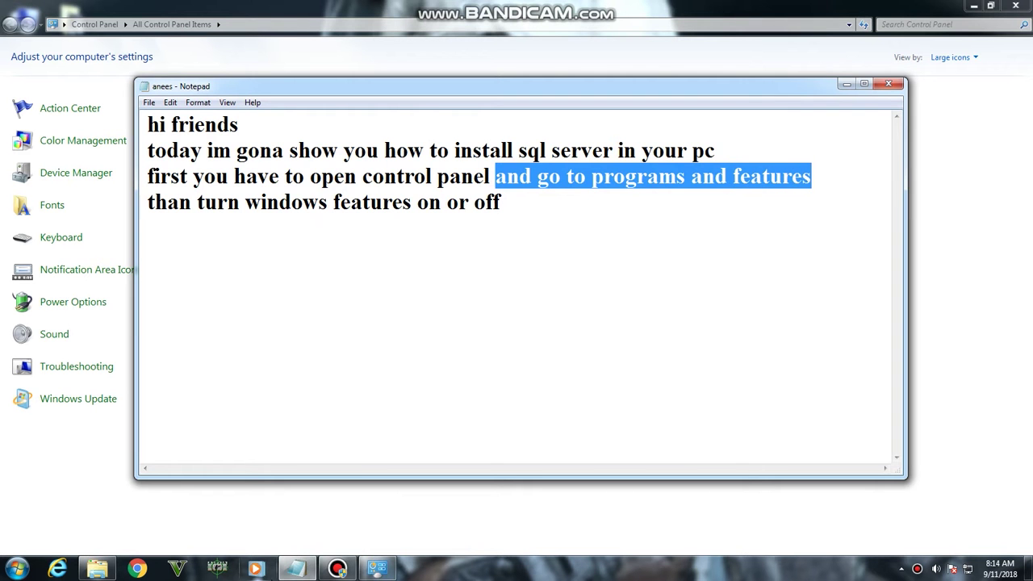
{"action": "left_click", "coordinate": [377, 569]}
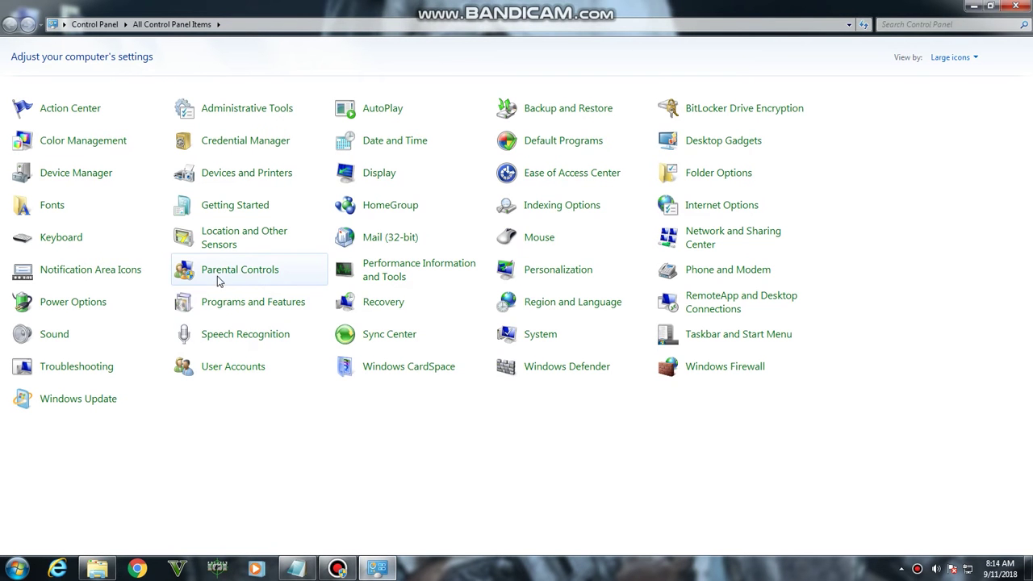
{"action": "left_click", "coordinate": [258, 311]}
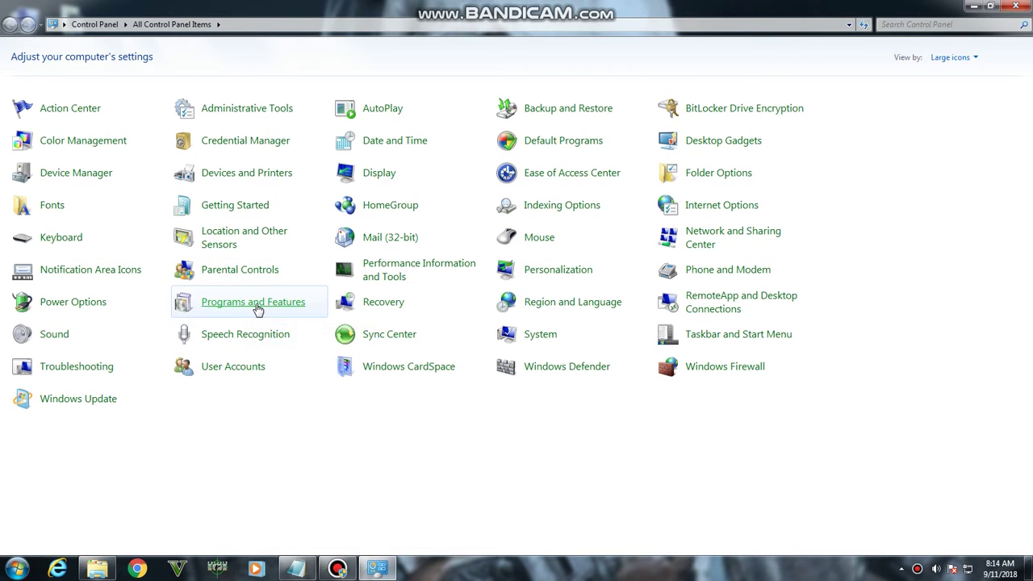
{"action": "left_click", "coordinate": [258, 311]}
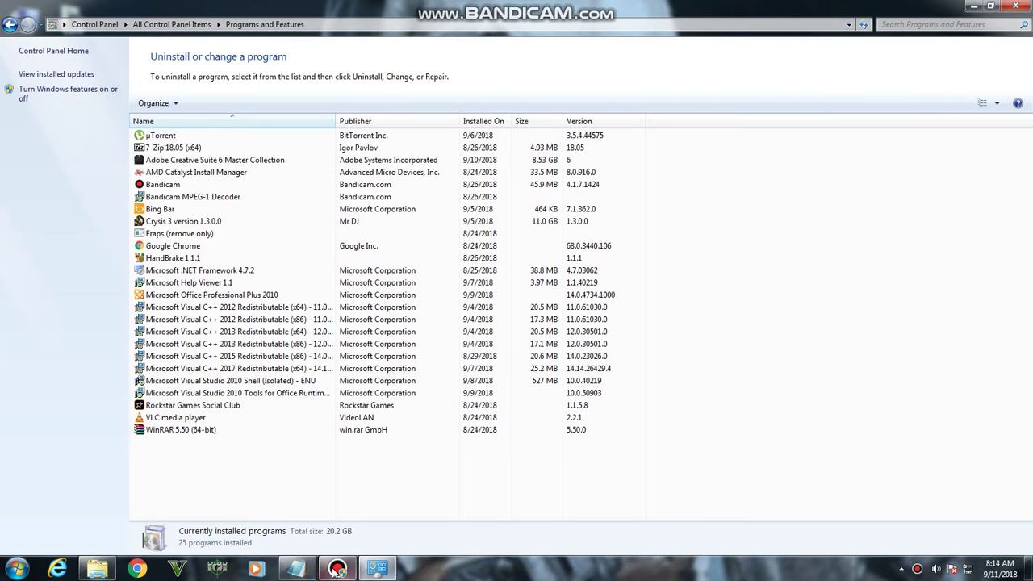
- Highlight "than turn windows features on or off" in the note and open the Windows Features dialog from Programs and Features
{"action": "left_click", "coordinate": [296, 568]}
{"action": "left_click_drag", "start_coordinate": [150, 207], "coordinate": [524, 204]}
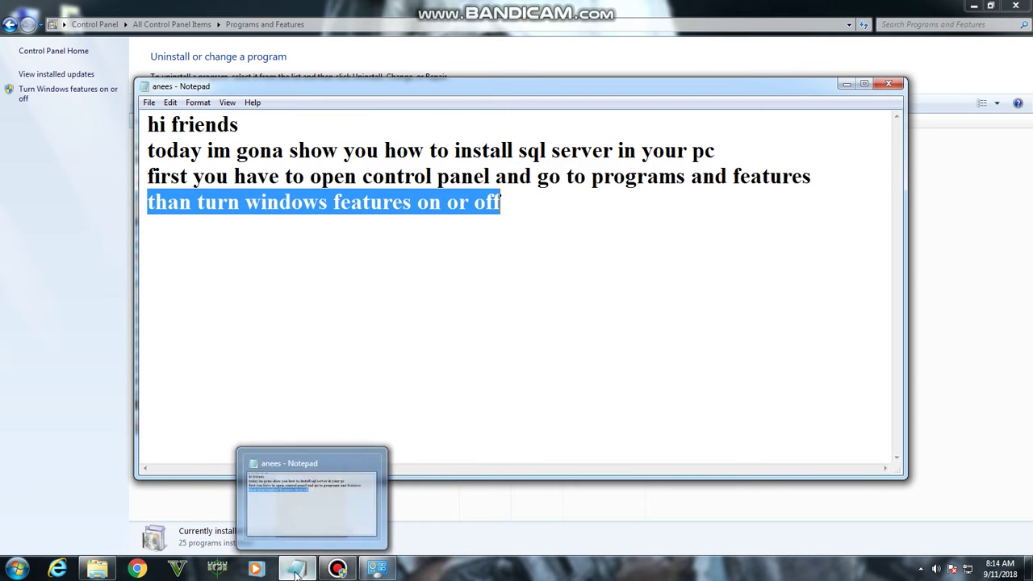
{"action": "left_click", "coordinate": [370, 570]}
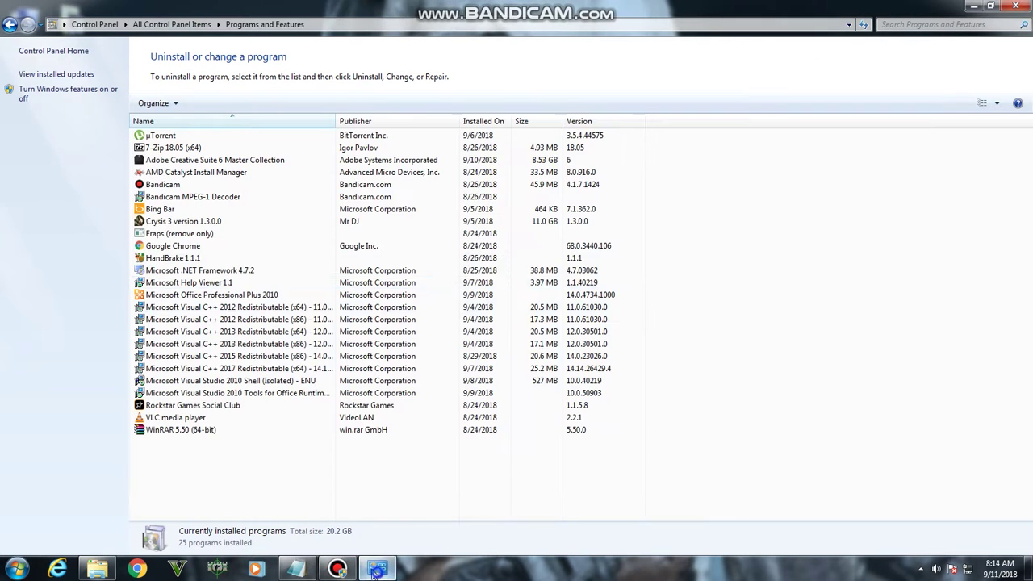
{"action": "left_click", "coordinate": [46, 91]}
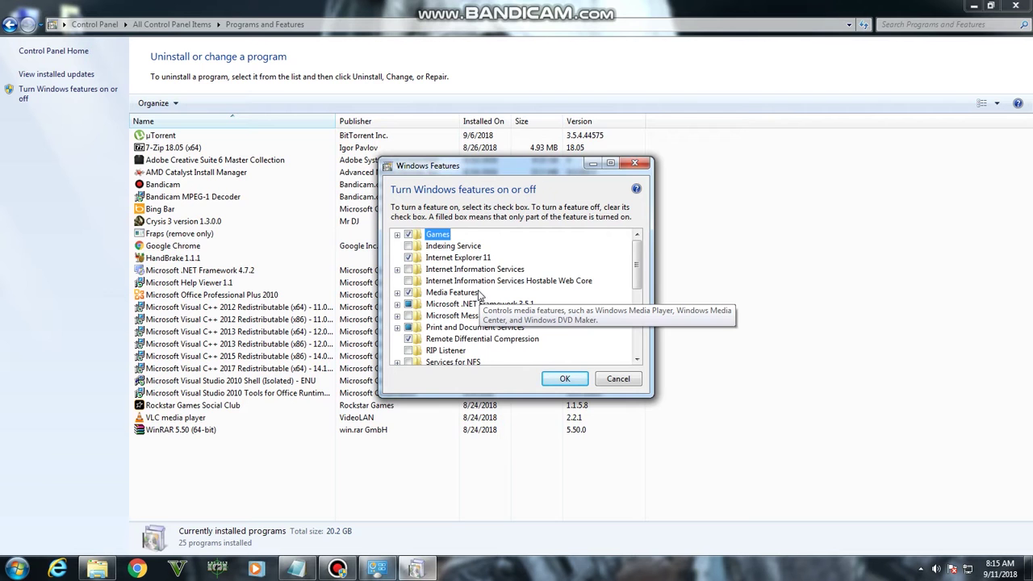
- Turn on both Windows Communication Foundation activation features under Microsoft .NET Framework 3.5.1, apply the change and refresh the program list
{"action": "scroll", "coordinate": [479, 296], "scroll_direction": "down", "scroll_amount": 1}
{"action": "scroll", "coordinate": [479, 297], "scroll_direction": "up", "scroll_amount": 1}
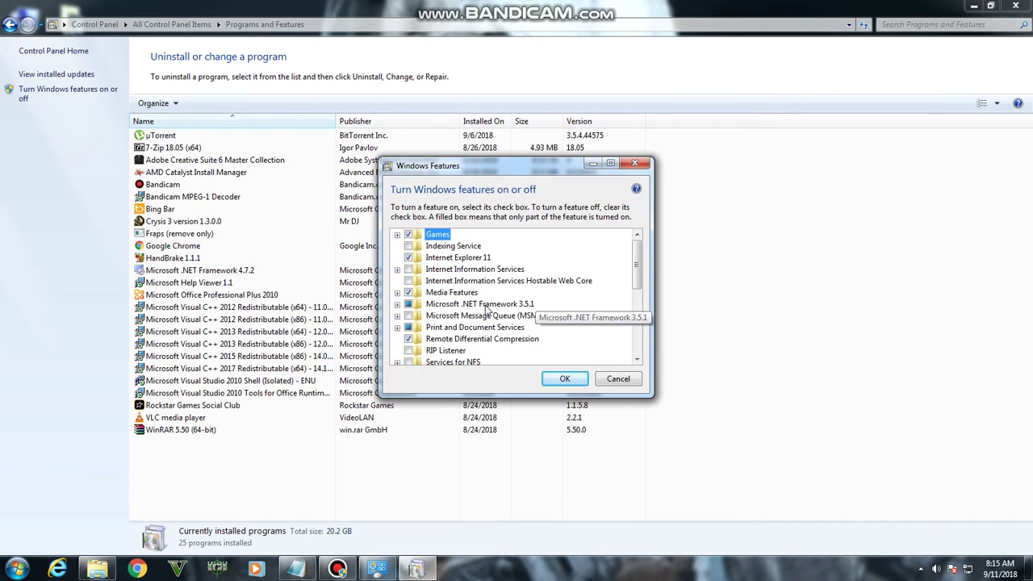
{"action": "left_click", "coordinate": [397, 304]}
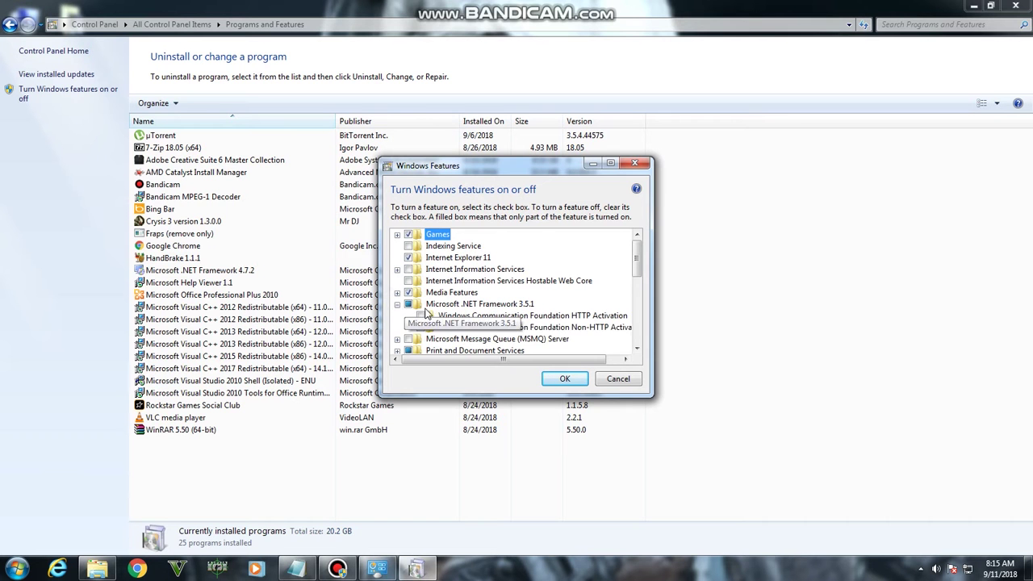
{"action": "left_click", "coordinate": [421, 315]}
{"action": "left_click", "coordinate": [420, 326]}
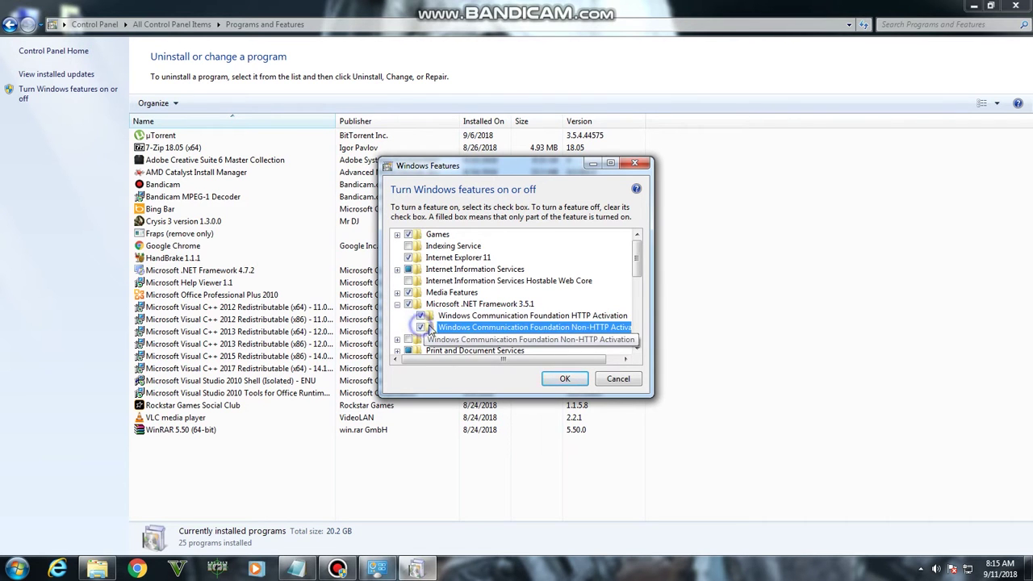
{"action": "left_click", "coordinate": [565, 380]}
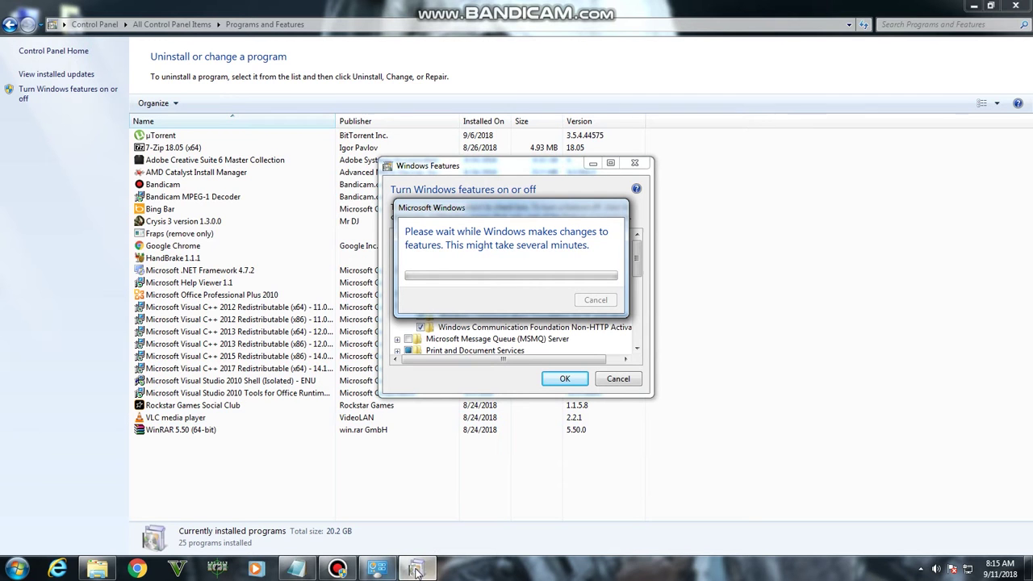
{"action": "mouse_move", "coordinate": [391, 572]}
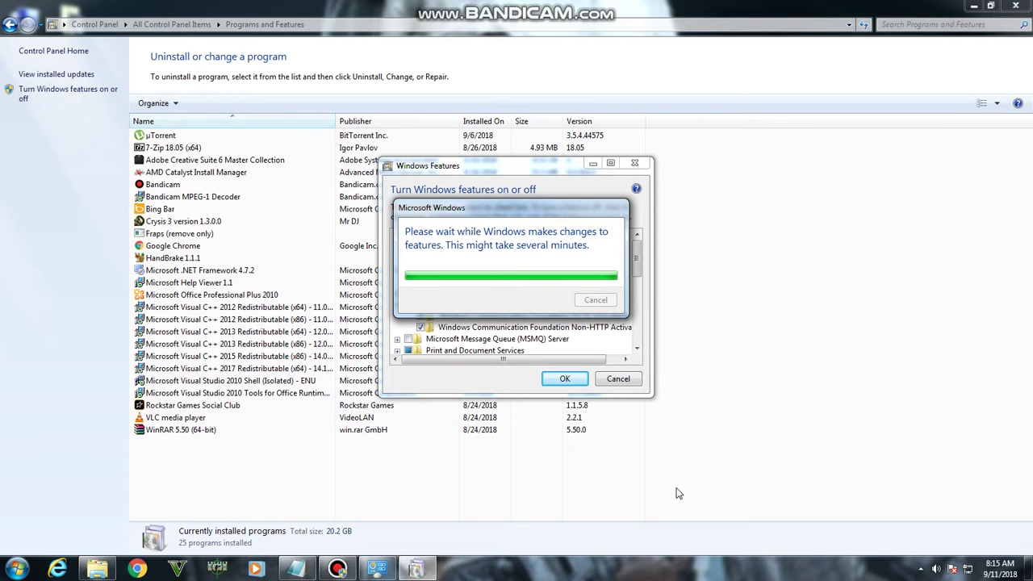
{"action": "right_click", "coordinate": [808, 249]}
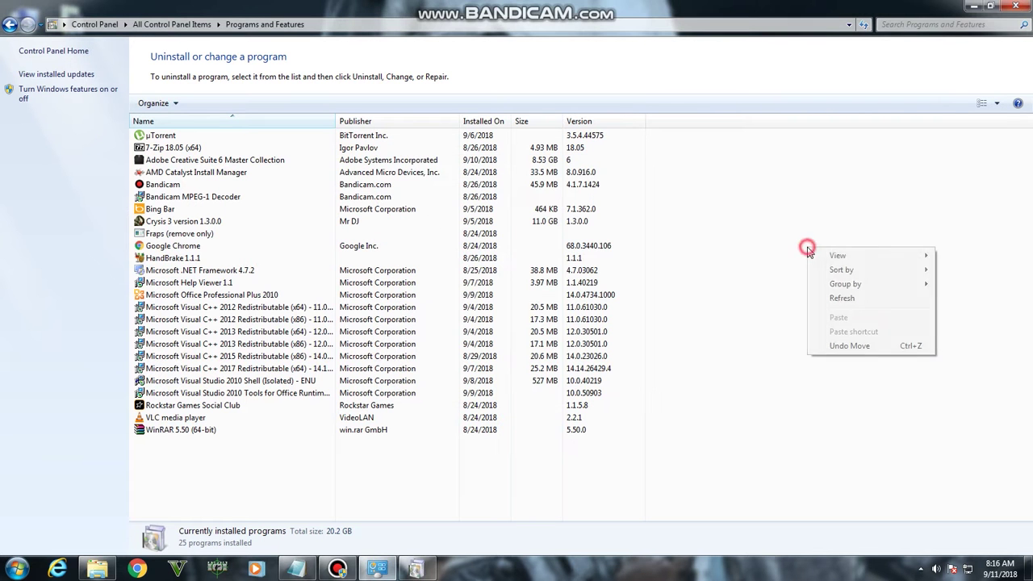
{"action": "left_click", "coordinate": [846, 298]}
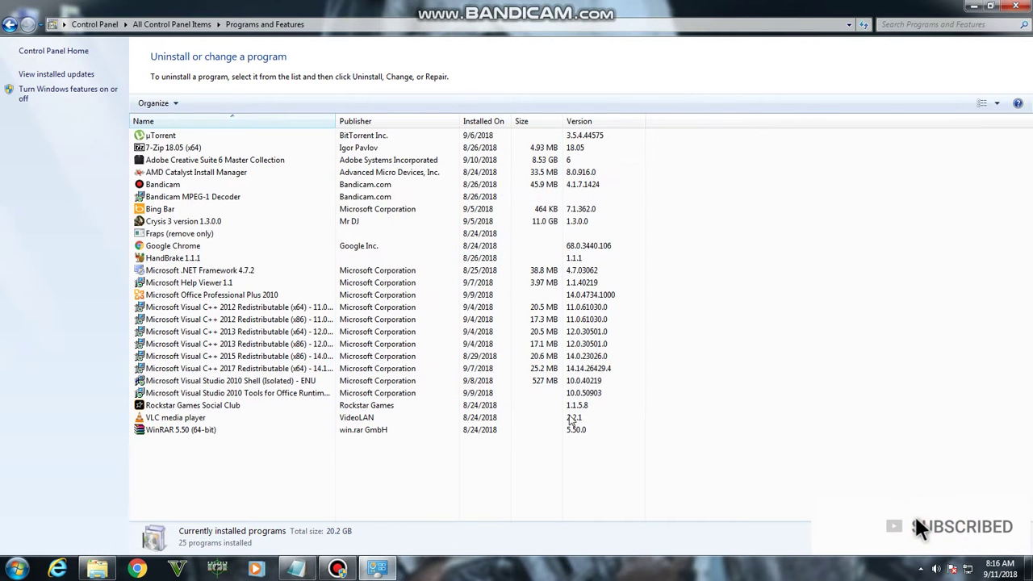
- Add the line "ok let's install sql server" at the end of the Notepad note
{"action": "left_click", "coordinate": [304, 570]}
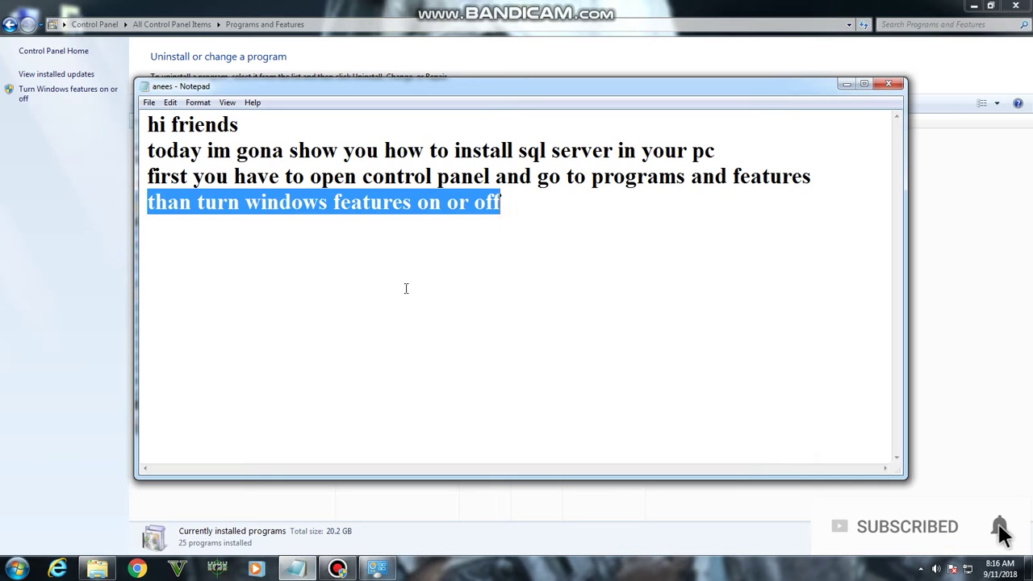
{"action": "left_click", "coordinate": [408, 288]}
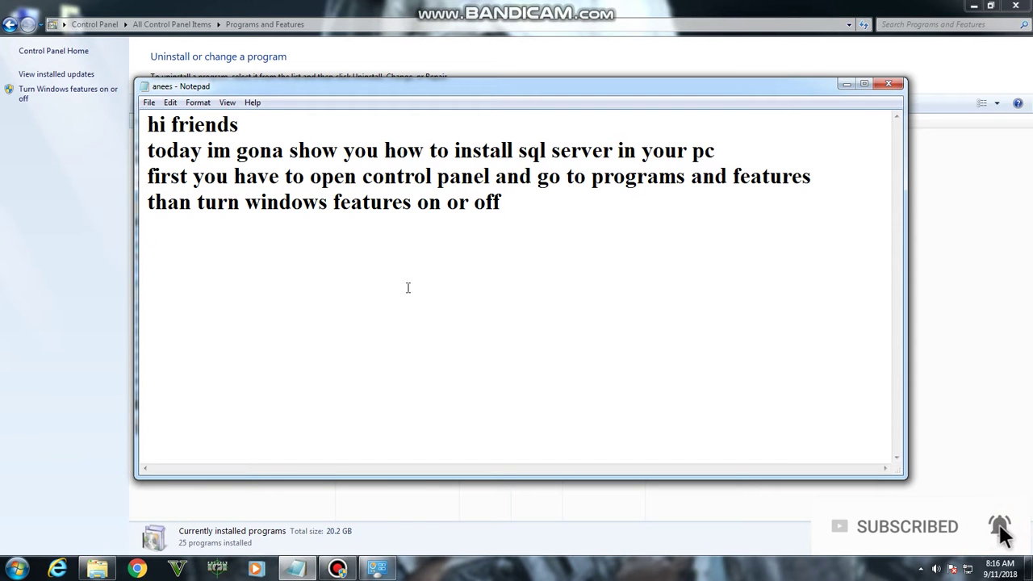
{"action": "type", "text": "ol"}
{"action": "key", "text": "BackSpace"}
{"action": "type", "text": "k ler t's"}
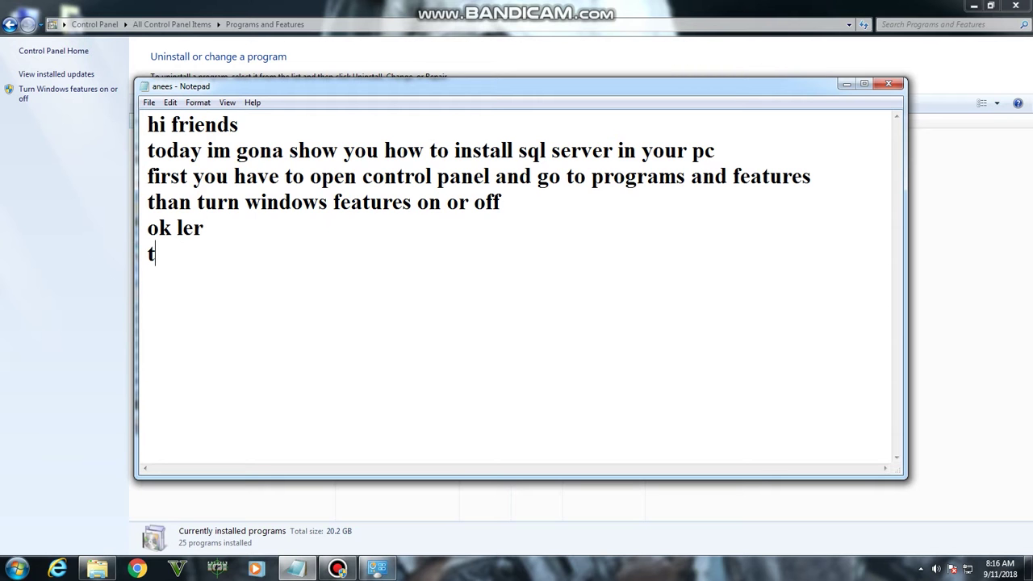
{"action": "key", "text": "BackSpace"}
{"action": "key", "text": "BackSpace"}
{"action": "key", "text": "BackSpace"}
{"action": "key", "text": "BackSpace"}
{"action": "key", "text": "BackSpace"}
{"action": "type", "text": "t's sta"}
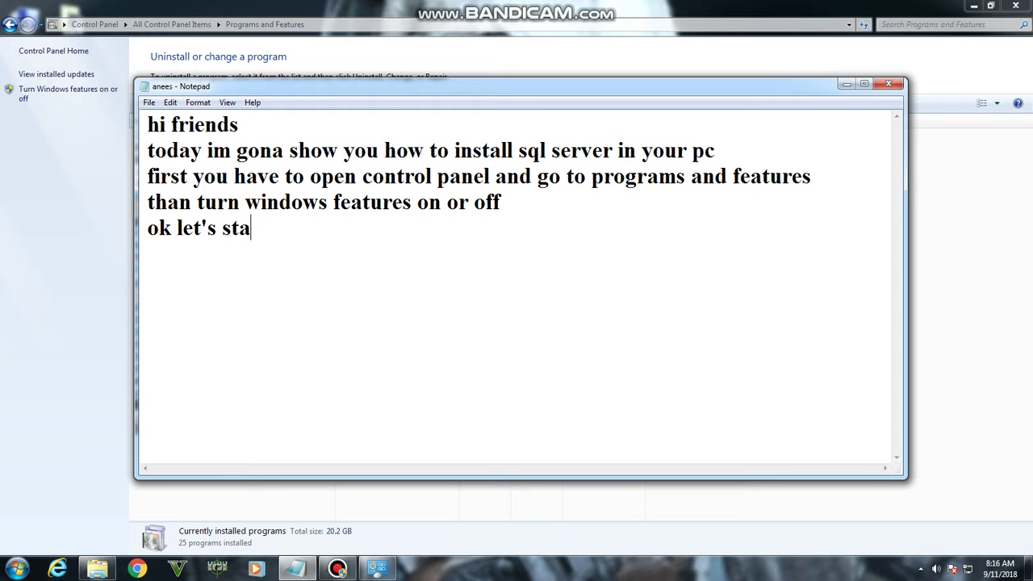
{"action": "type", "text": "yt"}
{"action": "key", "text": "BackSpace"}
{"action": "key", "text": "BackSpace"}
{"action": "key", "text": "BackSpace"}
{"action": "key", "text": "BackSpace"}
{"action": "key", "text": "BackSpace"}
{"action": "type", "text": "install"}
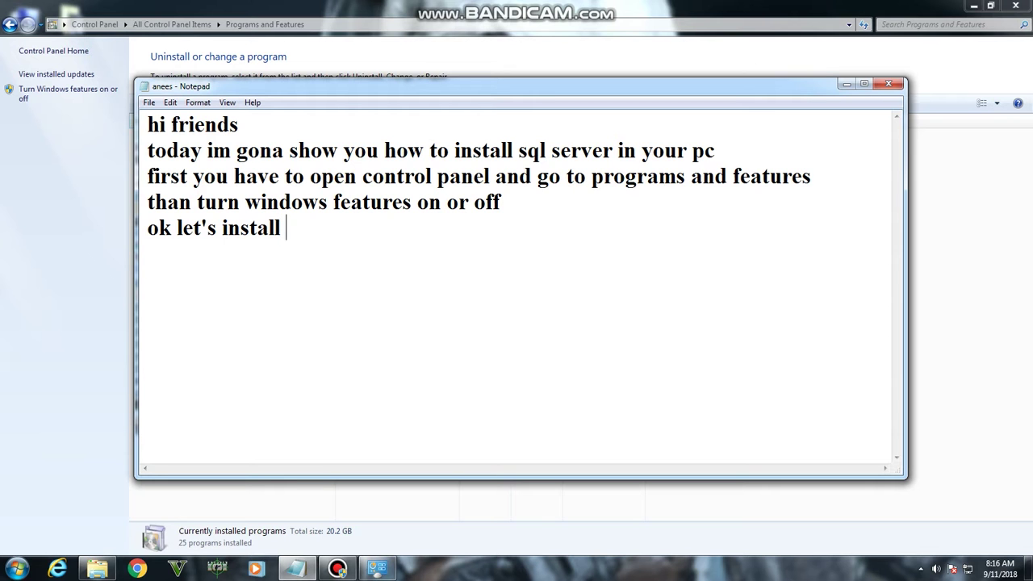
{"action": "type", "text": "sql ser"}
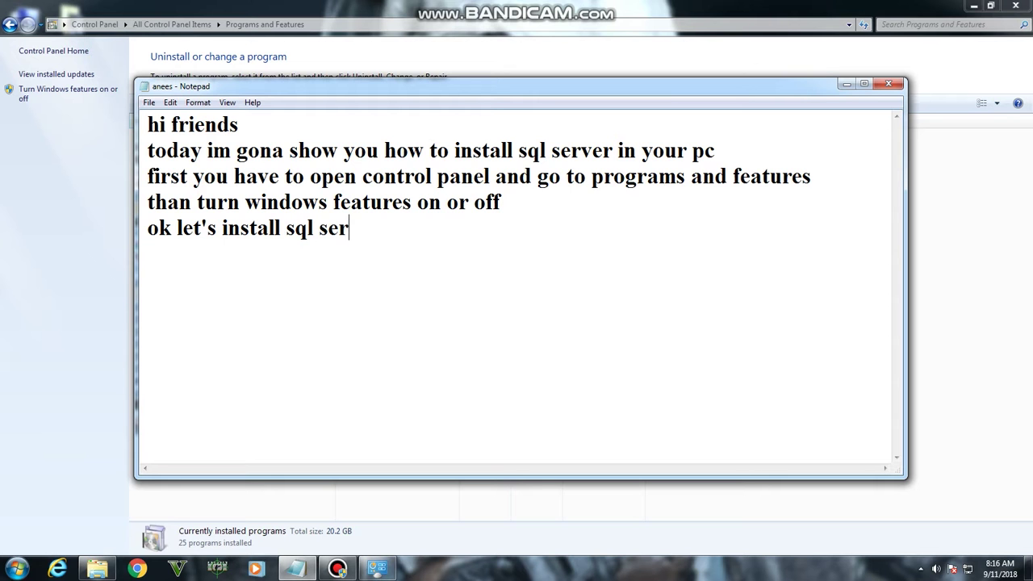
{"action": "type", "text": "ver"}
- Clear the note, the Programs and Features window and the audio capture message off the screen, and refresh the desktop
{"action": "left_click", "coordinate": [846, 84]}
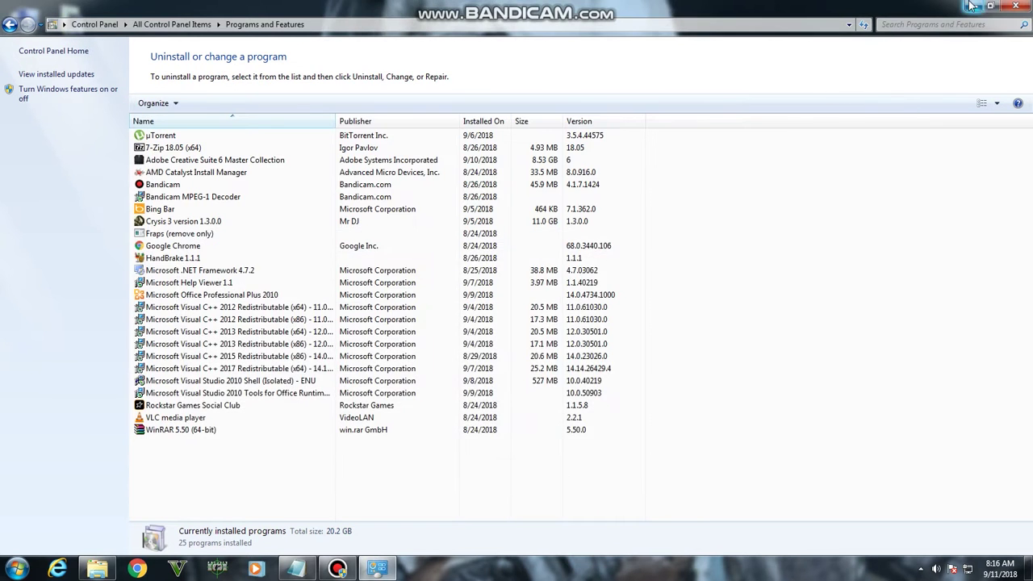
{"action": "left_click", "coordinate": [1016, 7]}
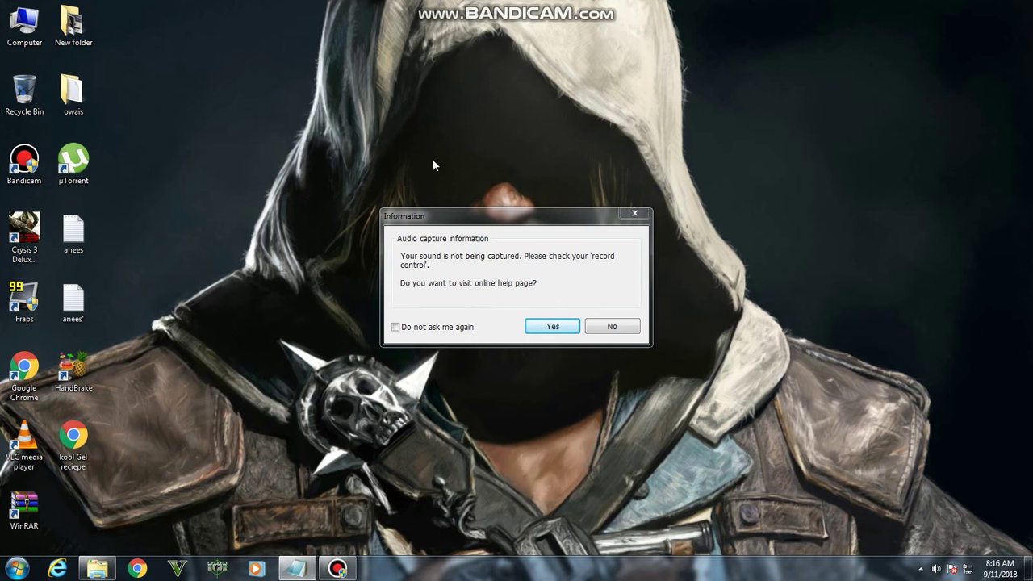
{"action": "left_click", "coordinate": [610, 326]}
{"action": "right_click", "coordinate": [303, 223]}
{"action": "right_click", "coordinate": [240, 218]}
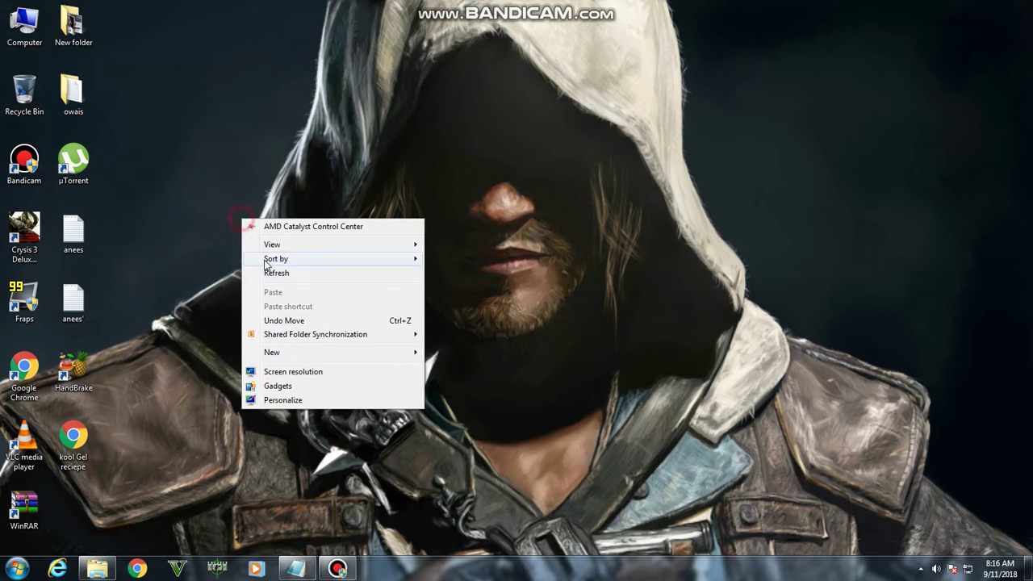
{"action": "left_click", "coordinate": [273, 273]}
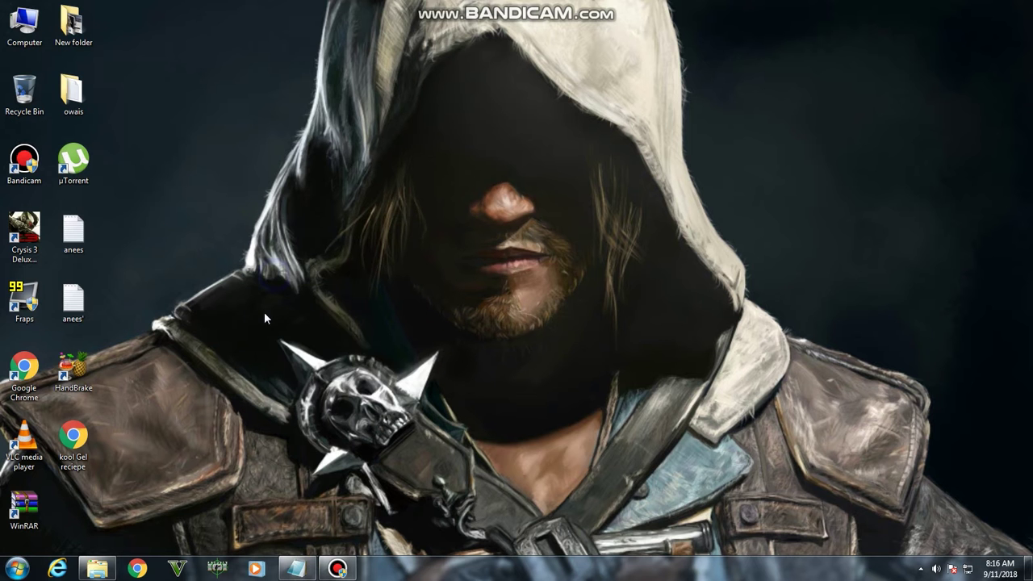
- Open the SQL Server 2012 developer edition disc image in WinRAR from F:\MY SOFTWAIRS\soft\SQL Server 2012
{"action": "double_click", "coordinate": [23, 37]}
{"action": "double_click", "coordinate": [367, 101]}
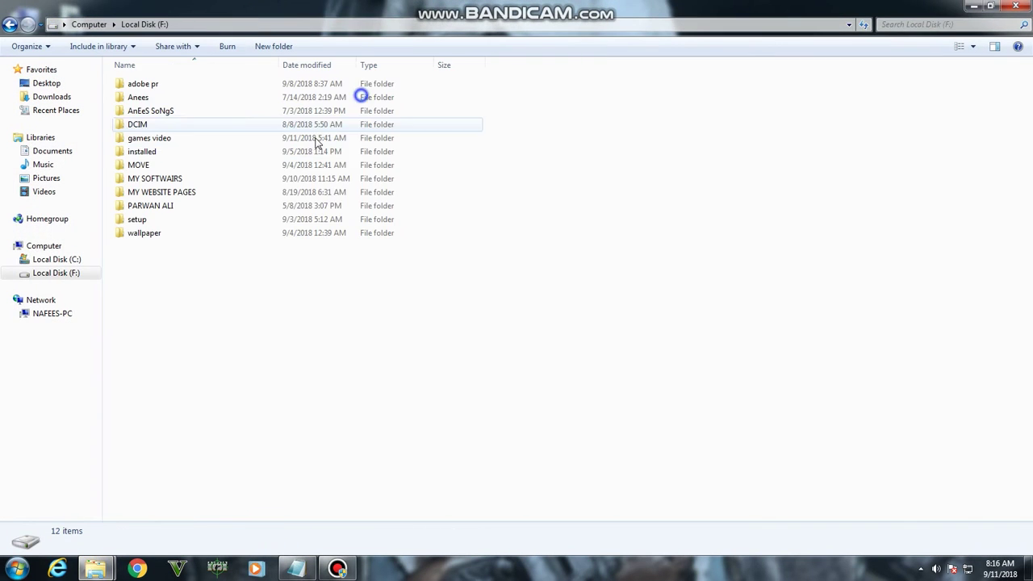
{"action": "double_click", "coordinate": [196, 178]}
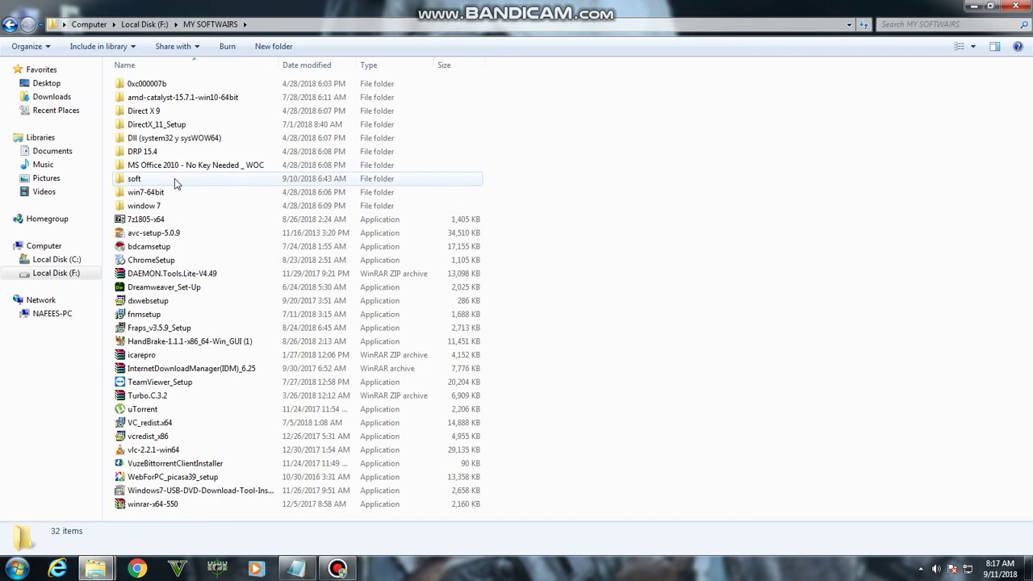
{"action": "double_click", "coordinate": [175, 181]}
{"action": "double_click", "coordinate": [171, 111]}
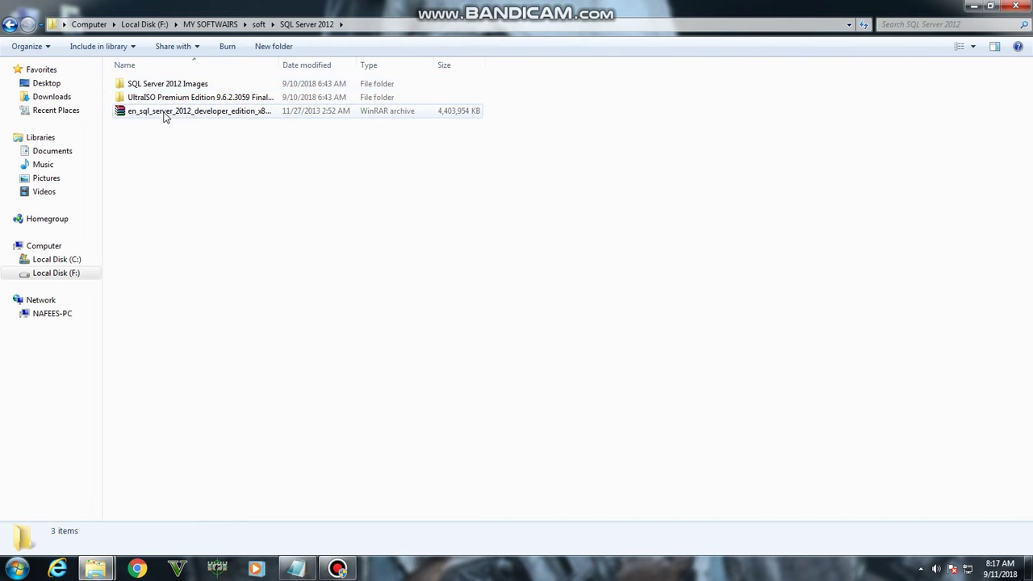
{"action": "double_click", "coordinate": [164, 113]}
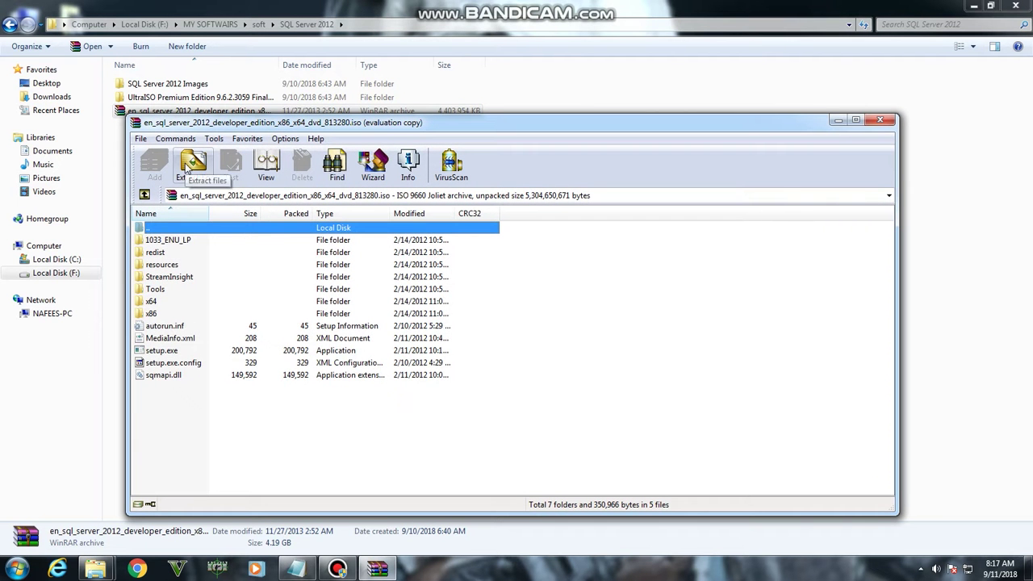
- Extract the SQL Server 2012 disc image to the proposed destination folder named after the image
{"action": "left_click", "coordinate": [186, 168]}
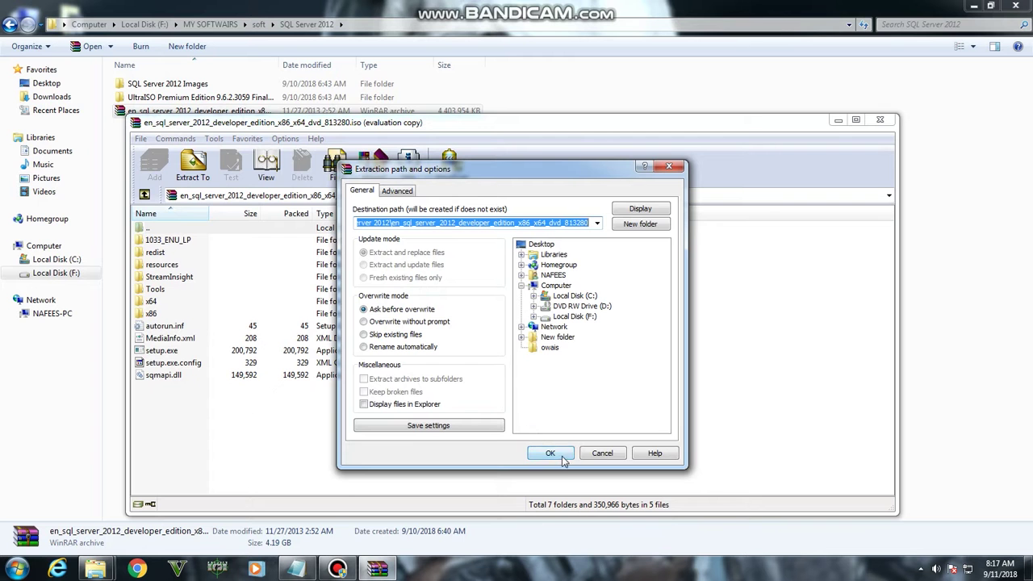
{"action": "left_click", "coordinate": [561, 455]}
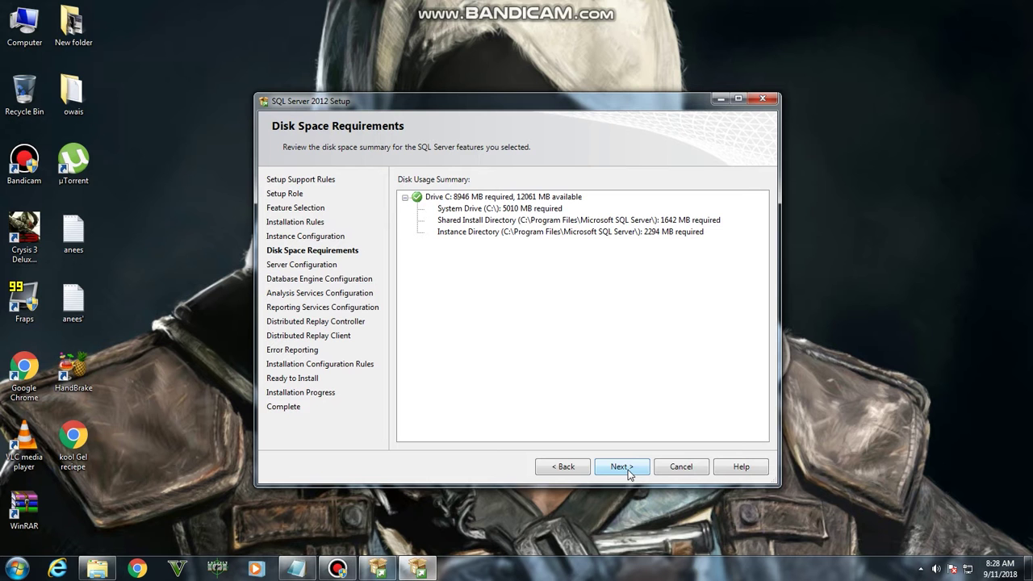
- Accept the disk space requirements in SQL Server 2012 Setup and set the SQL Server Agent startup type to Automatic
{"action": "left_click", "coordinate": [626, 470]}
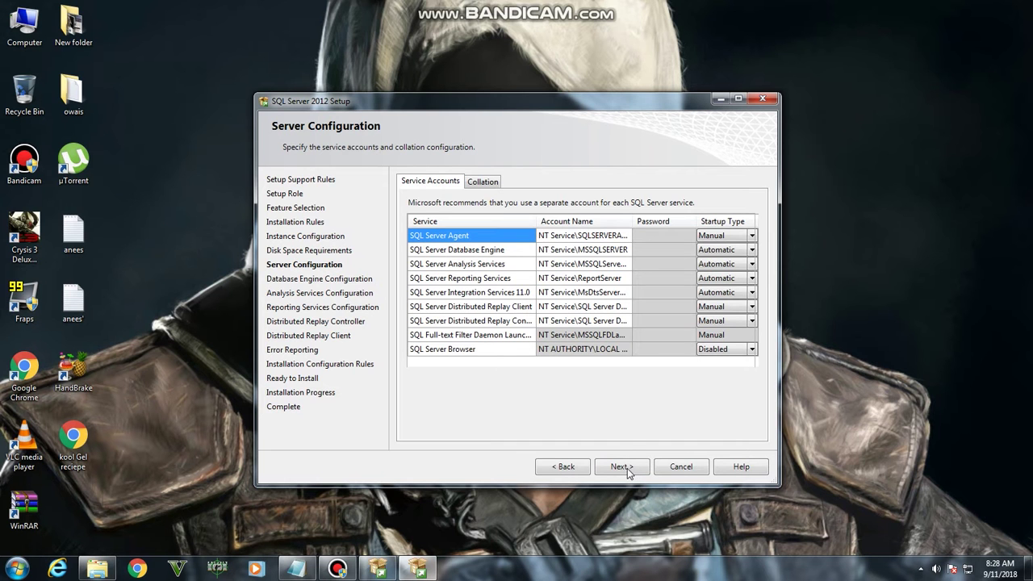
{"action": "left_click", "coordinate": [751, 236]}
{"action": "left_click", "coordinate": [751, 236]}
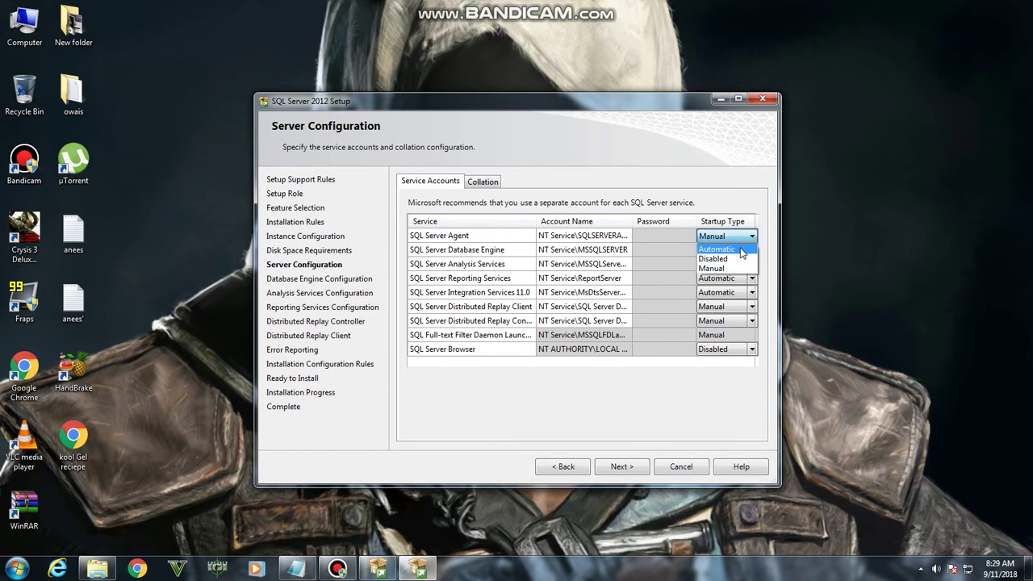
{"action": "left_click", "coordinate": [742, 250]}
- Set the startup type of the SQL Server Distributed Replay Client and Distributed Replay Controller services to Automatic
{"action": "left_click", "coordinate": [753, 309]}
{"action": "left_click", "coordinate": [753, 309]}
{"action": "left_click", "coordinate": [721, 316]}
{"action": "left_click", "coordinate": [748, 321]}
{"action": "left_click", "coordinate": [749, 321]}
{"action": "left_click", "coordinate": [742, 331]}
- Set the SQL Server Browser startup type to Automatic and continue to the Database Engine configuration
{"action": "left_click", "coordinate": [750, 350]}
{"action": "left_click", "coordinate": [729, 362]}
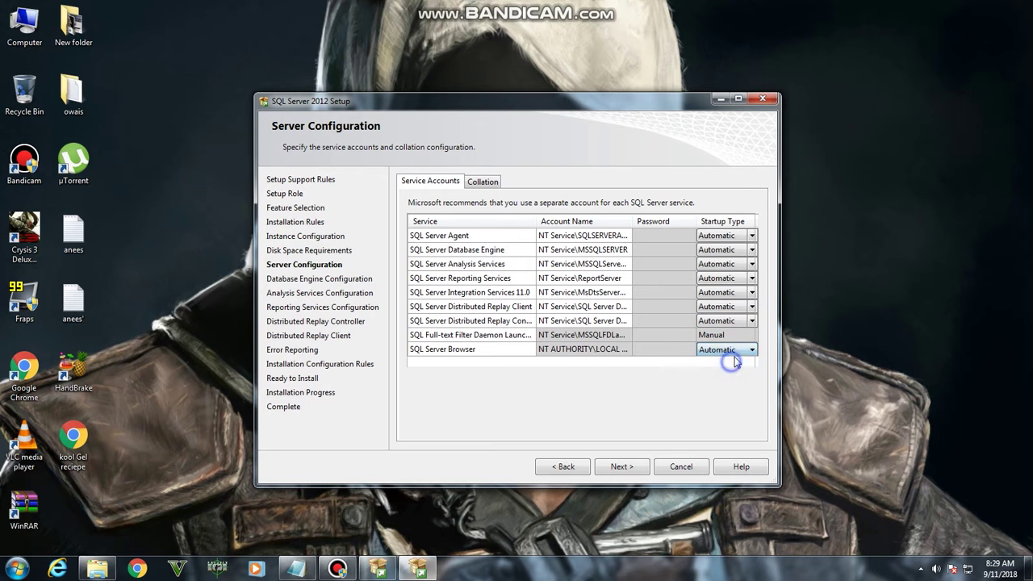
{"action": "left_click", "coordinate": [749, 330]}
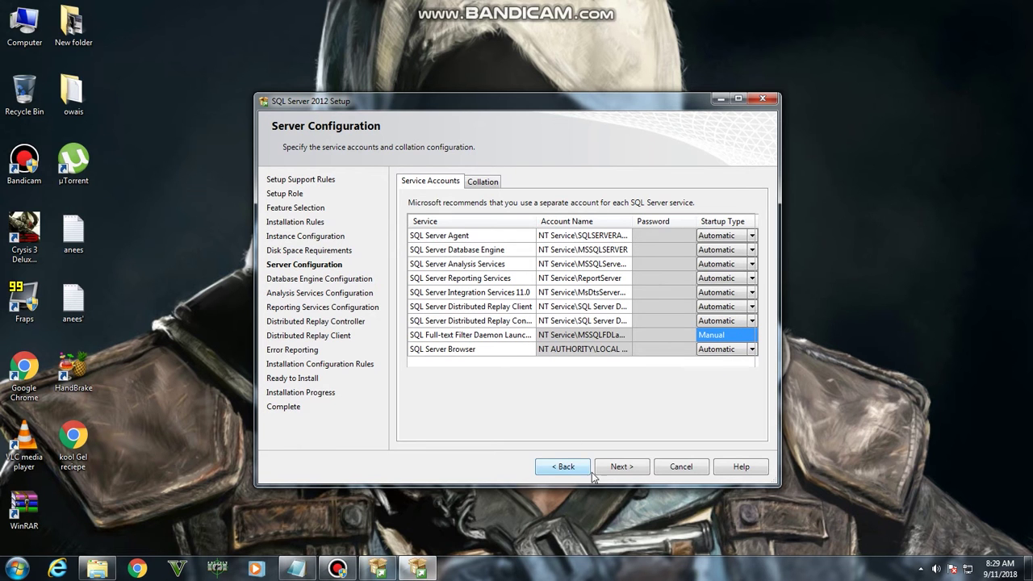
{"action": "left_click", "coordinate": [616, 469]}
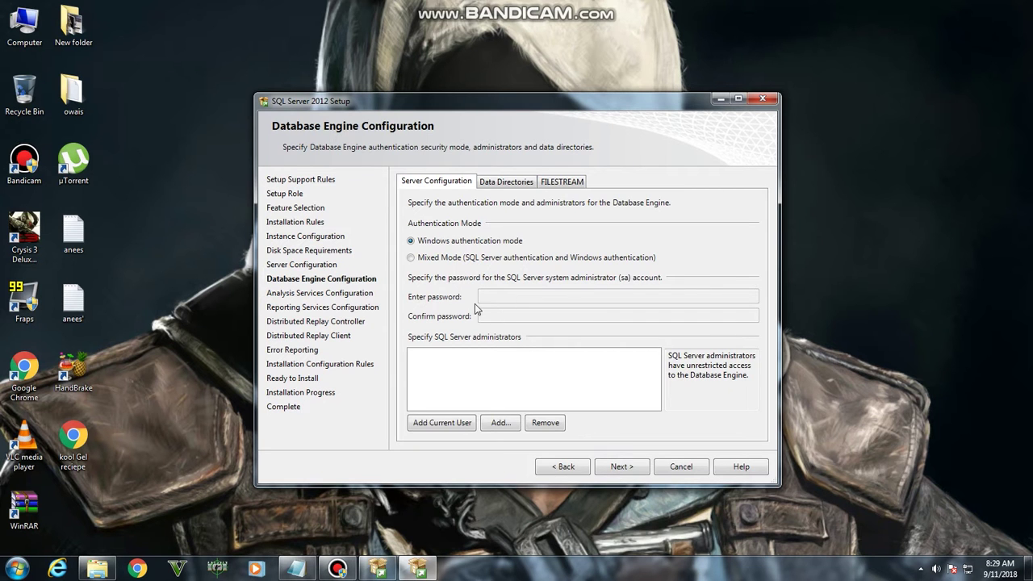
- Choose Mixed Mode authentication and add the current user as a SQL Server administrator
{"action": "left_click", "coordinate": [412, 258]}
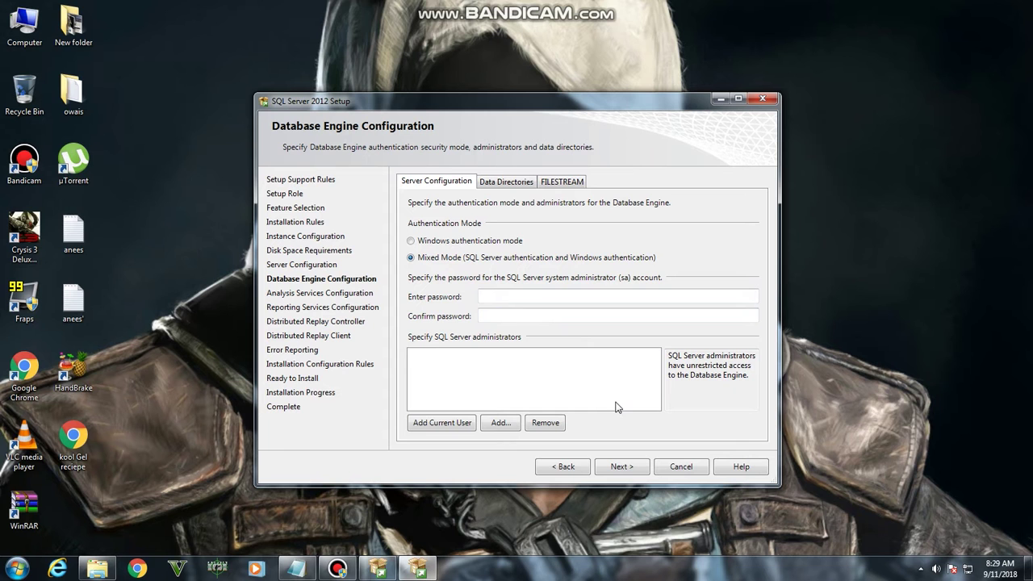
{"action": "left_click", "coordinate": [451, 423]}
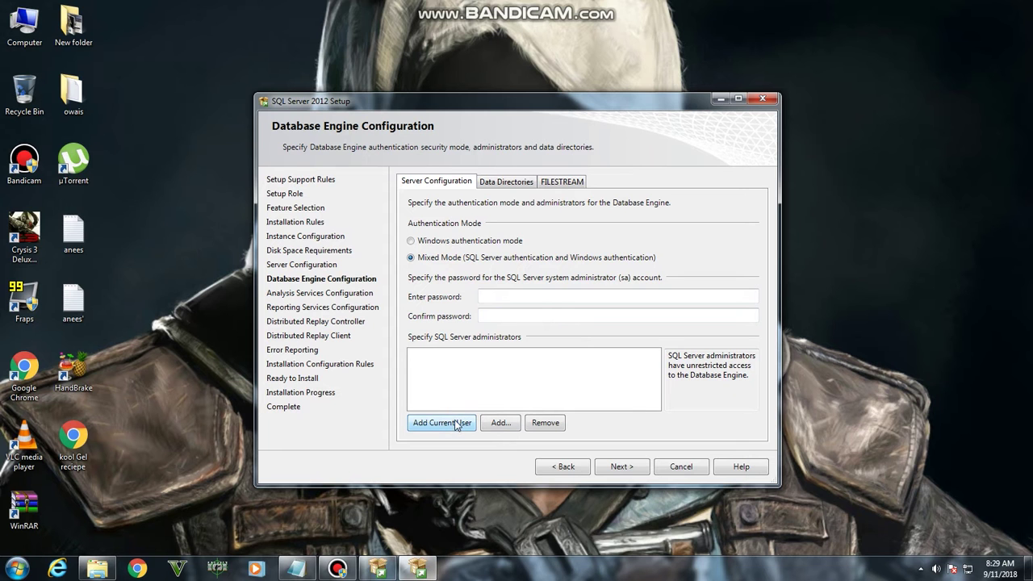
{"action": "left_click", "coordinate": [508, 295]}
{"action": "left_click", "coordinate": [411, 240]}
{"action": "left_click", "coordinate": [498, 298]}
{"action": "left_click", "coordinate": [497, 300]}
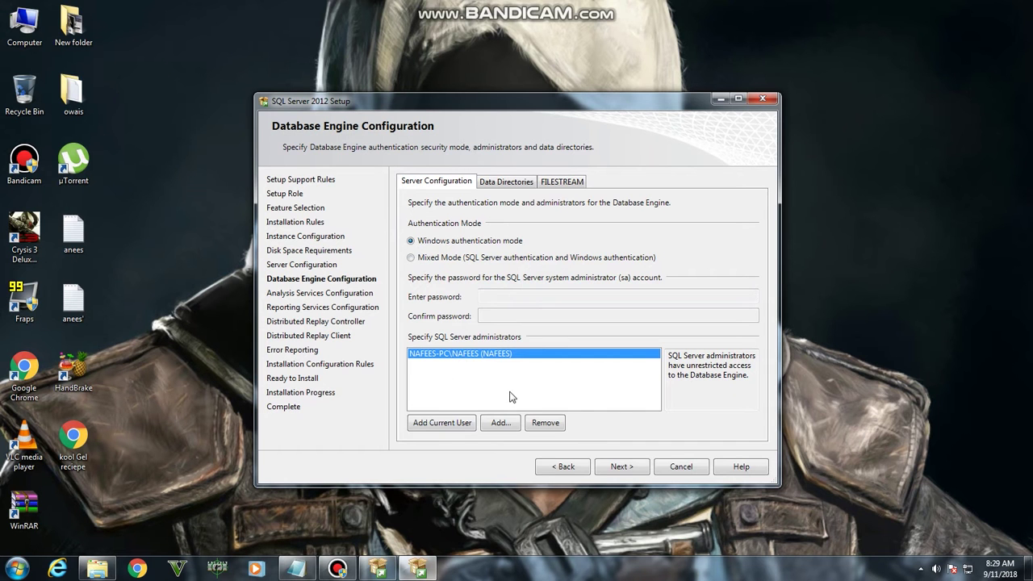
{"action": "left_click", "coordinate": [445, 423]}
{"action": "left_click", "coordinate": [536, 293]}
{"action": "left_click", "coordinate": [412, 257]}
- Enter and confirm the password for the system administrator (sa) account and continue to the Analysis Services configuration
{"action": "left_click", "coordinate": [496, 295]}
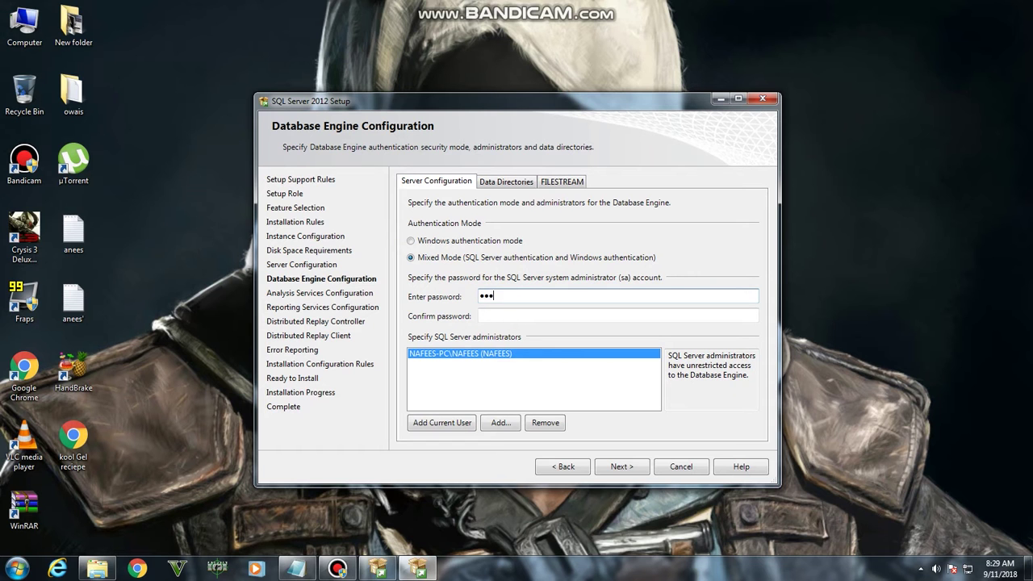
{"action": "key", "text": "BackSpace"}
{"action": "key", "text": "BackSpace"}
{"action": "key", "text": "BackSpace"}
{"action": "key", "text": "BackSpace"}
{"action": "key", "text": "BackSpace"}
{"action": "key", "text": "Tab"}
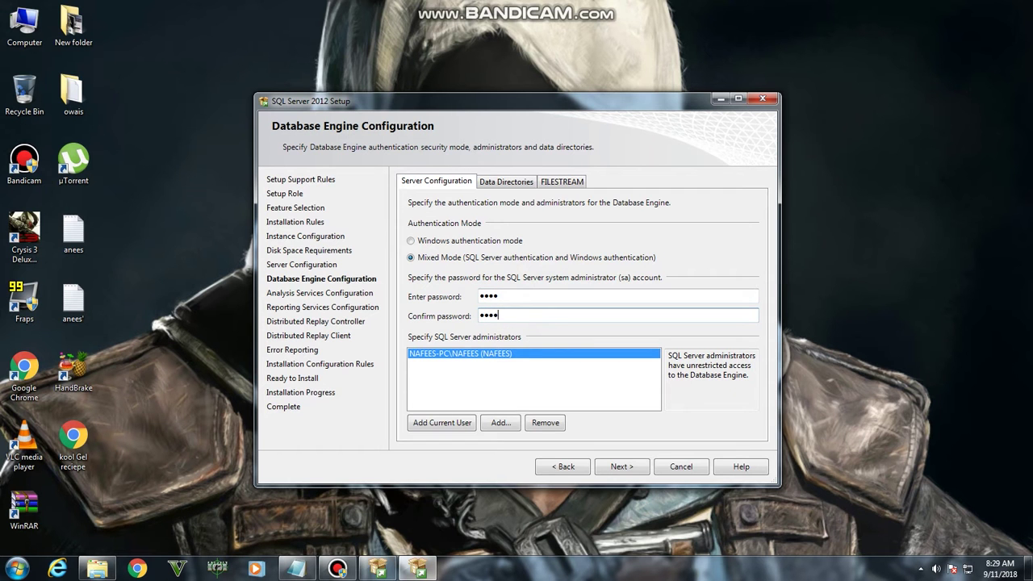
{"action": "left_click", "coordinate": [622, 467]}
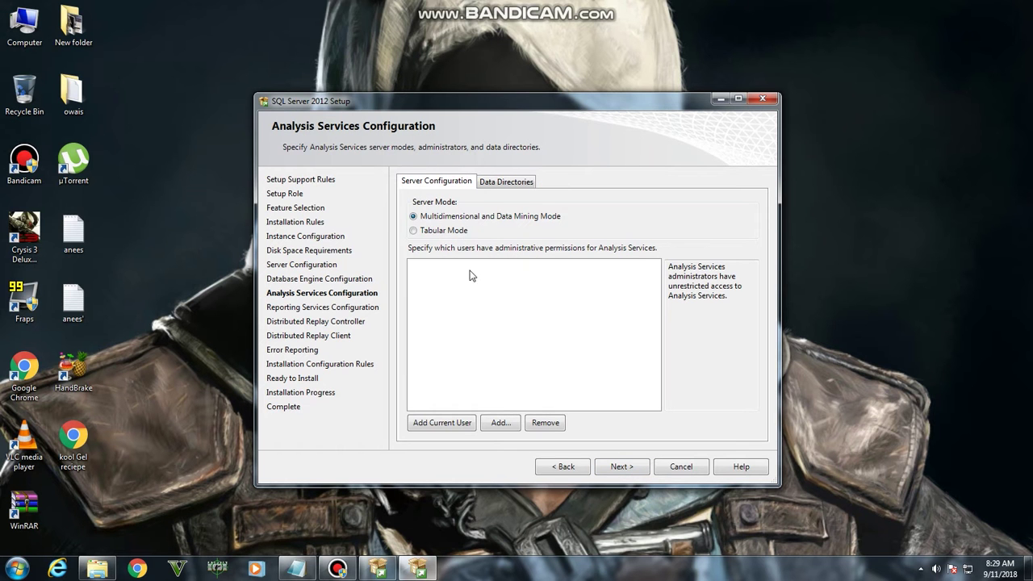
- Set Analysis Services to Tabular Mode with the current user as its administrator, and continue
{"action": "left_click", "coordinate": [447, 422]}
{"action": "left_click", "coordinate": [413, 230]}
{"action": "left_click", "coordinate": [444, 422]}
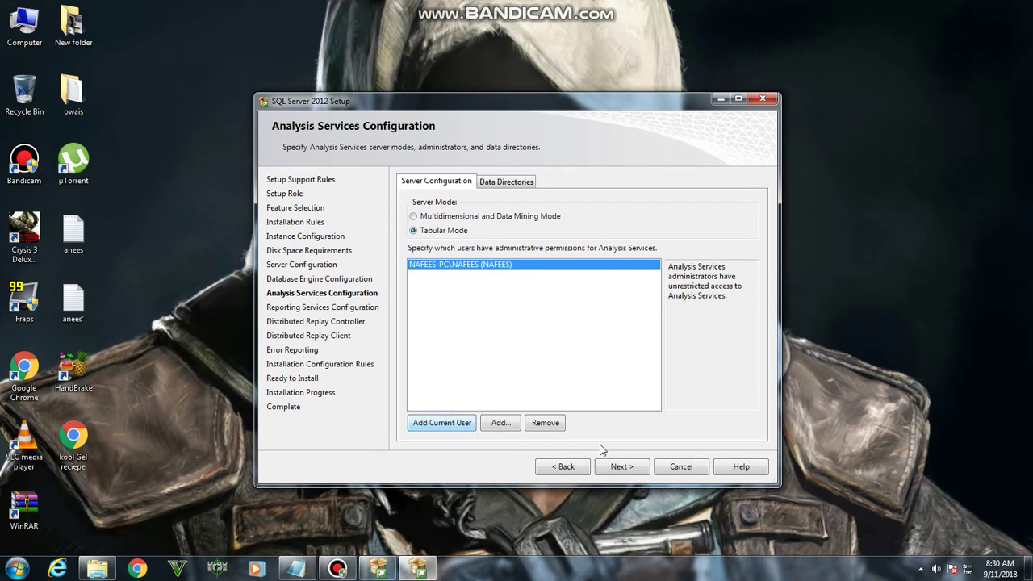
{"action": "left_click", "coordinate": [620, 468]}
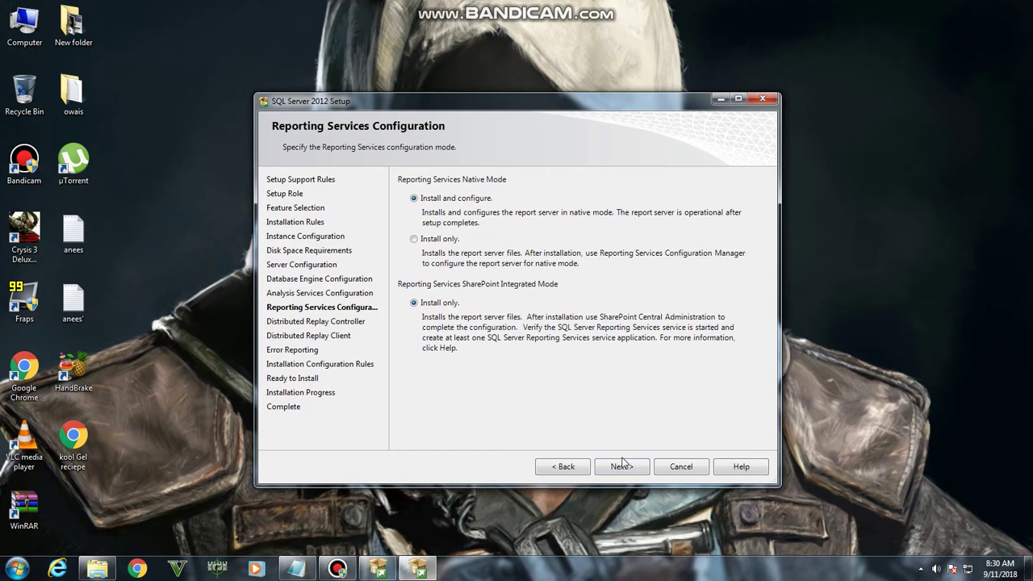
- Accept the default Reporting Services modes and give the current user permission for the Distributed Replay Controller service
{"action": "left_click", "coordinate": [622, 467]}
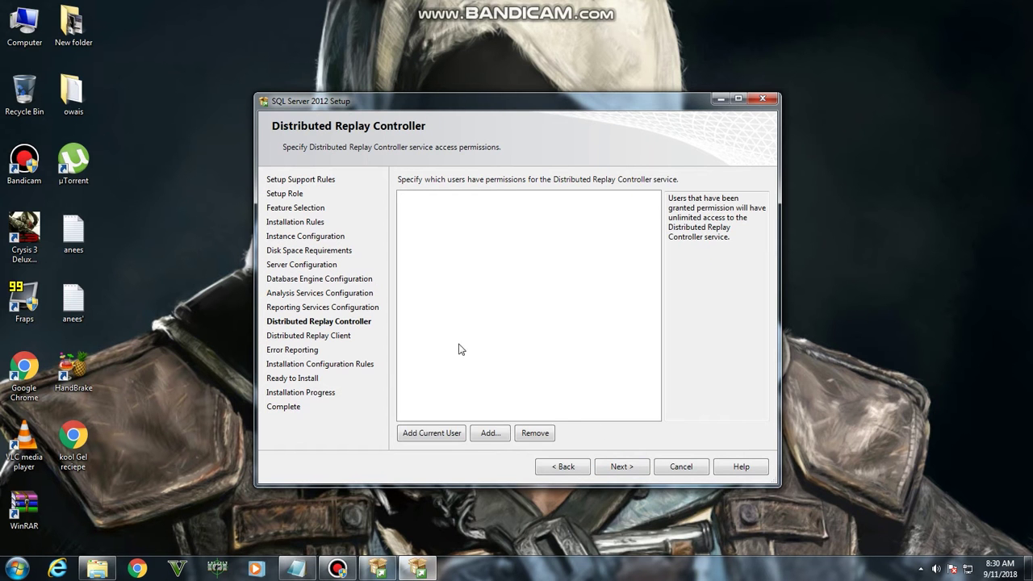
{"action": "left_click", "coordinate": [435, 435]}
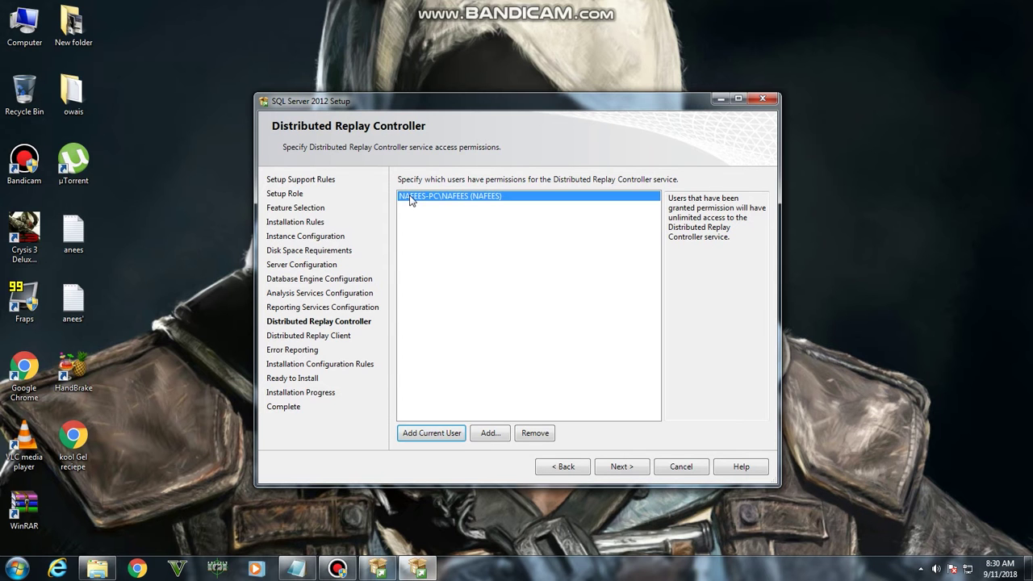
{"action": "left_click", "coordinate": [621, 467]}
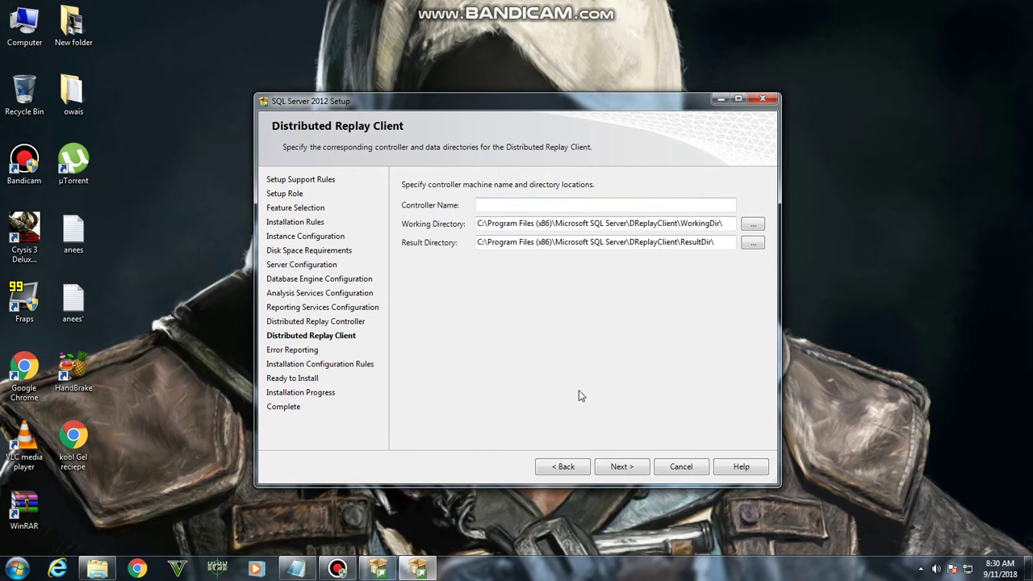
- Leave the Distributed Replay Client controller name blank and enable sending Windows and SQL Server error reports to Microsoft
{"action": "left_click", "coordinate": [485, 205]}
{"action": "left_click", "coordinate": [622, 468]}
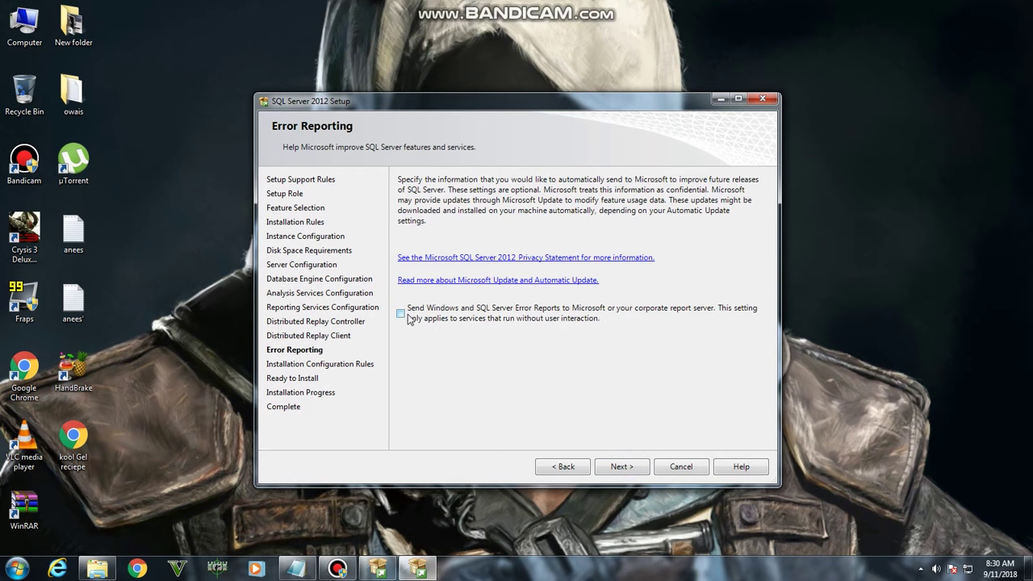
{"action": "left_click", "coordinate": [400, 313]}
{"action": "left_click", "coordinate": [623, 470]}
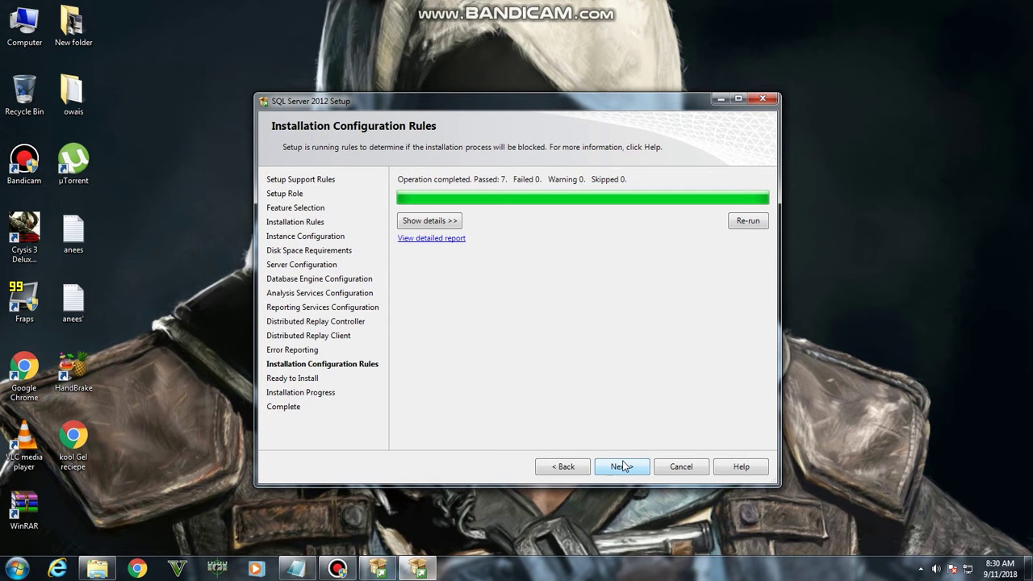
- Continue past the installation configuration rules and start the SQL Server 2012 installation
{"action": "left_click", "coordinate": [623, 467]}
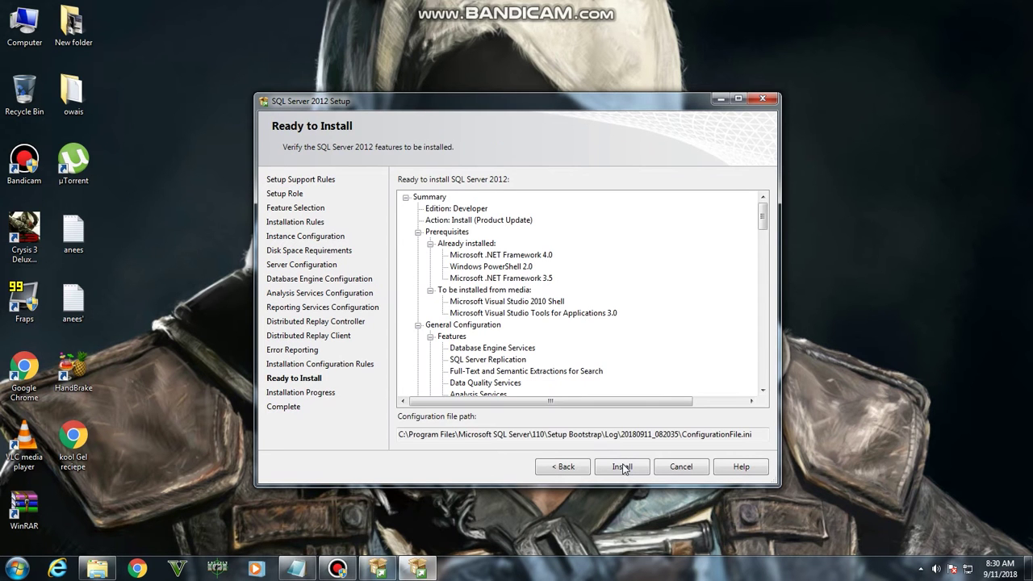
{"action": "left_click", "coordinate": [621, 468]}
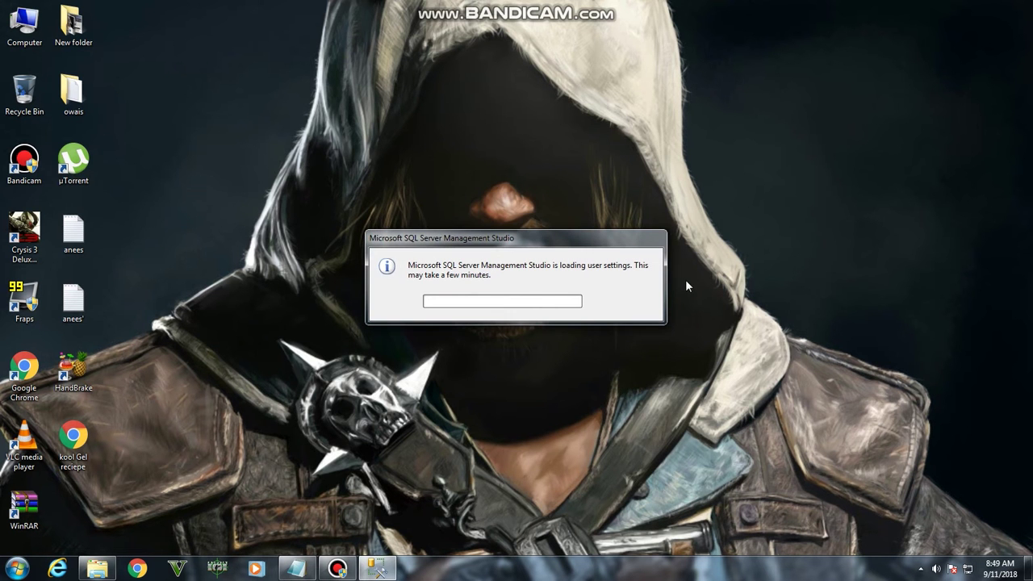
- Connect SQL Server Management Studio to the Database Engine using SQL Server Authentication, with login sa and the account password
{"action": "right_click", "coordinate": [770, 242]}
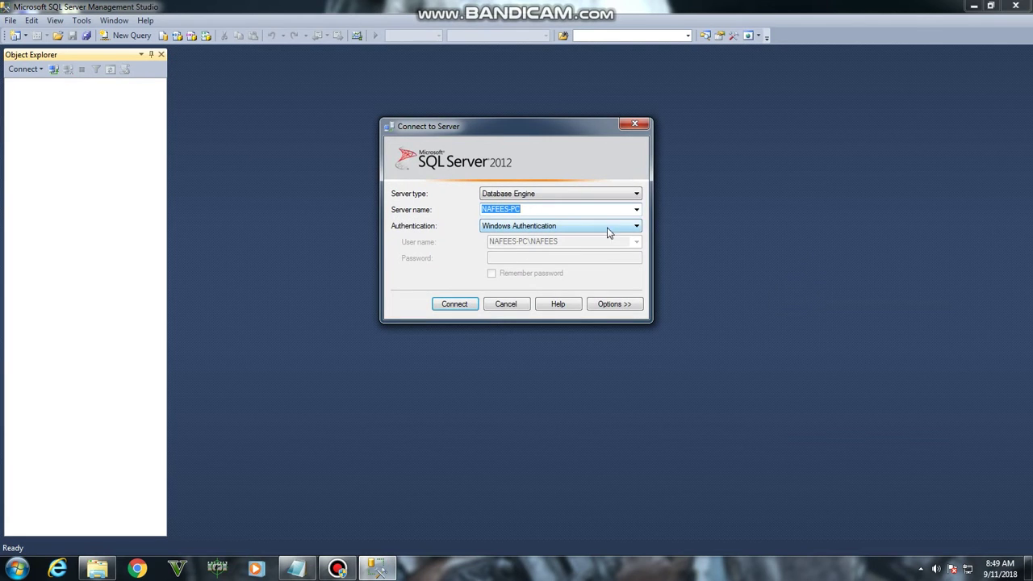
{"action": "left_click", "coordinate": [638, 227]}
{"action": "left_click", "coordinate": [525, 244]}
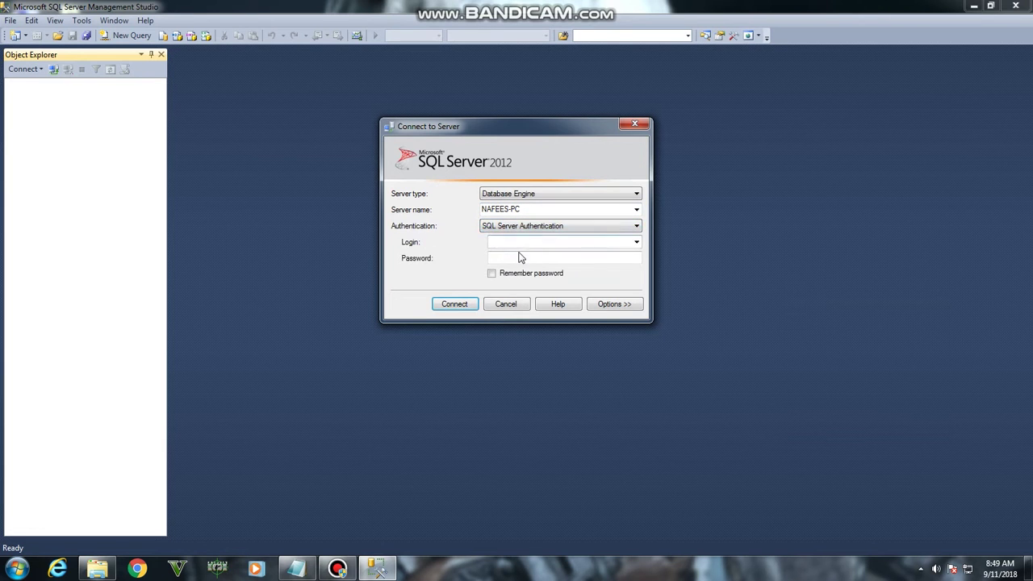
{"action": "left_click", "coordinate": [512, 244]}
{"action": "type", "text": "sa"}
{"action": "left_click", "coordinate": [530, 257]}
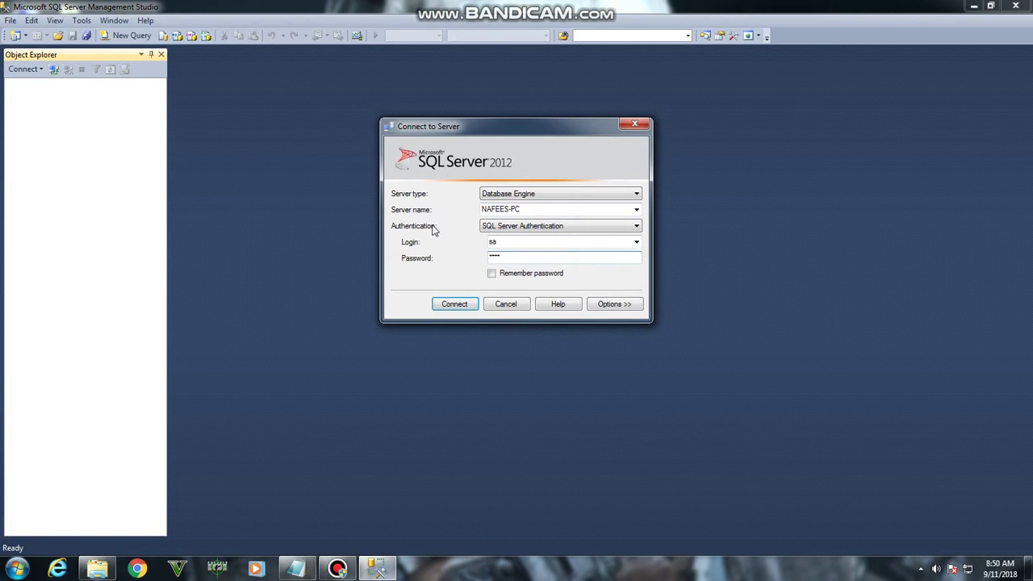
{"action": "left_click", "coordinate": [443, 307]}
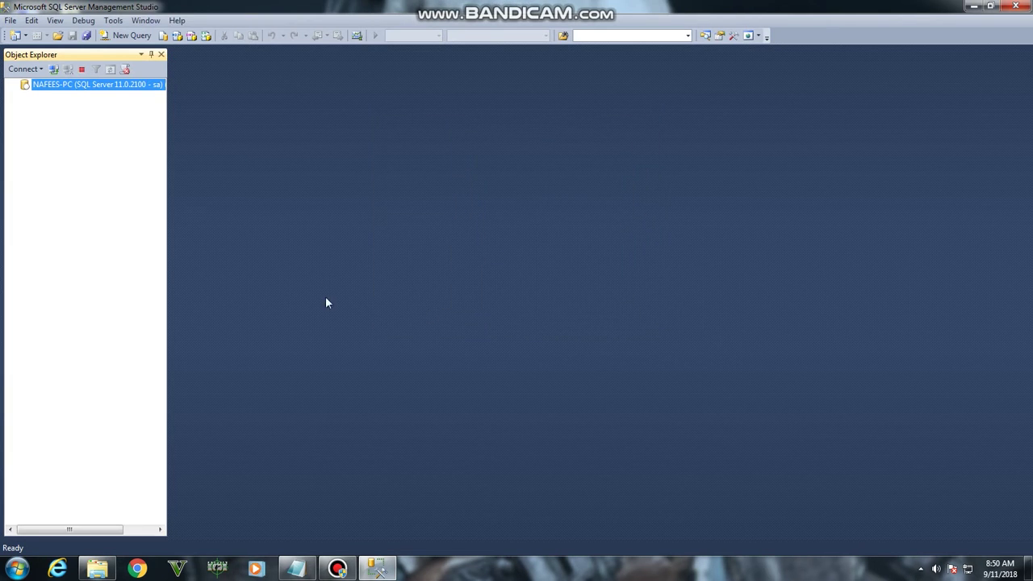
- Write "create database aneesdb" in a new query, execute it and highlight the message it returns
{"action": "left_click", "coordinate": [125, 36]}
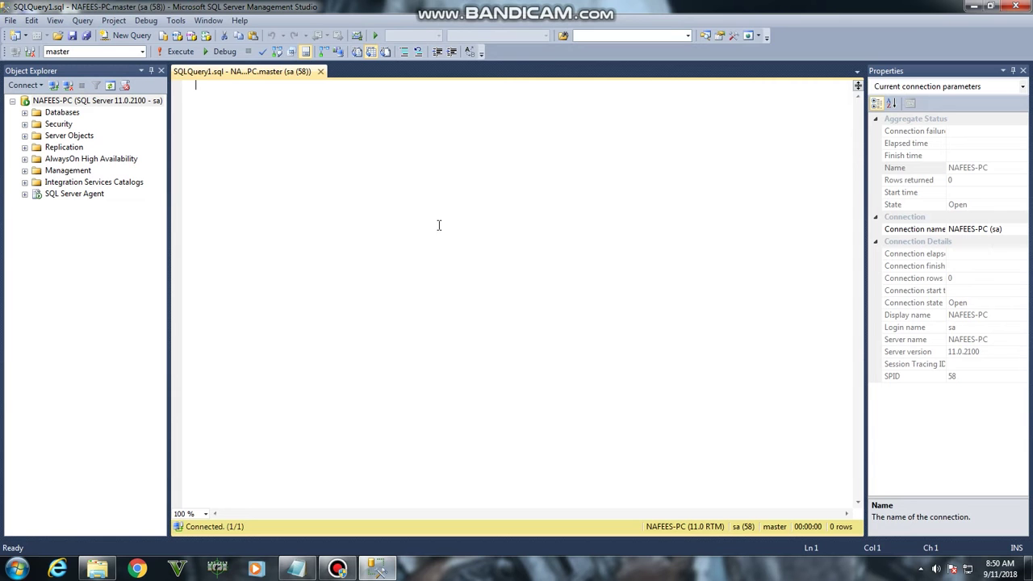
{"action": "type", "text": "c"}
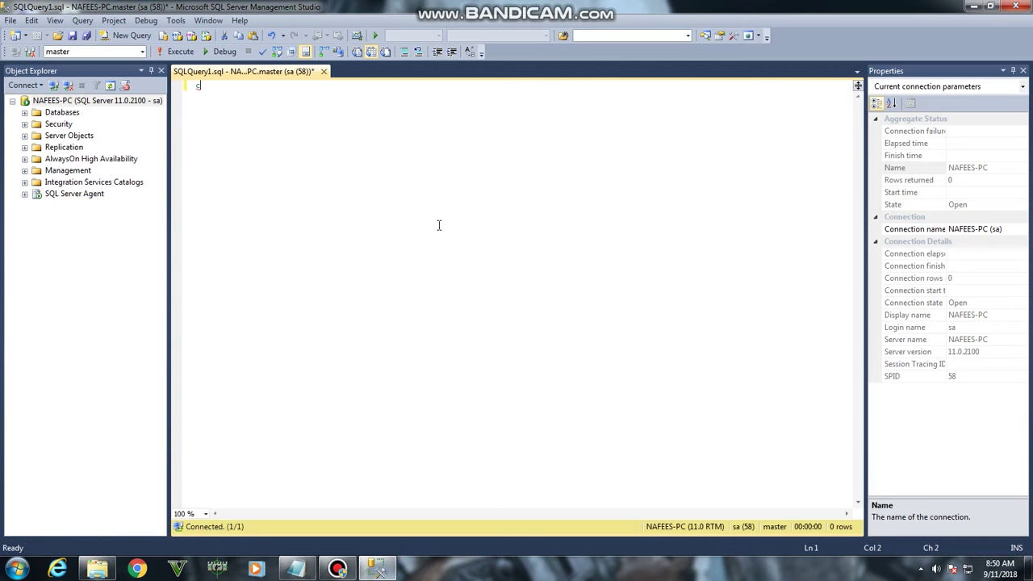
{"action": "type", "text": "reate database anee"}
{"action": "left_click_drag", "start_coordinate": [195, 84], "coordinate": [300, 85]}
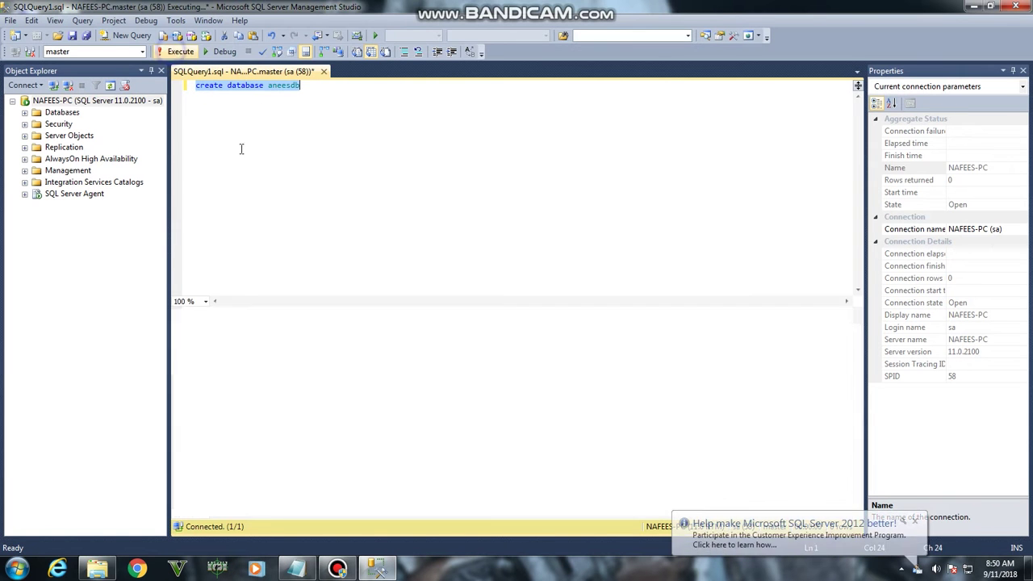
{"action": "key", "text": "F5"}
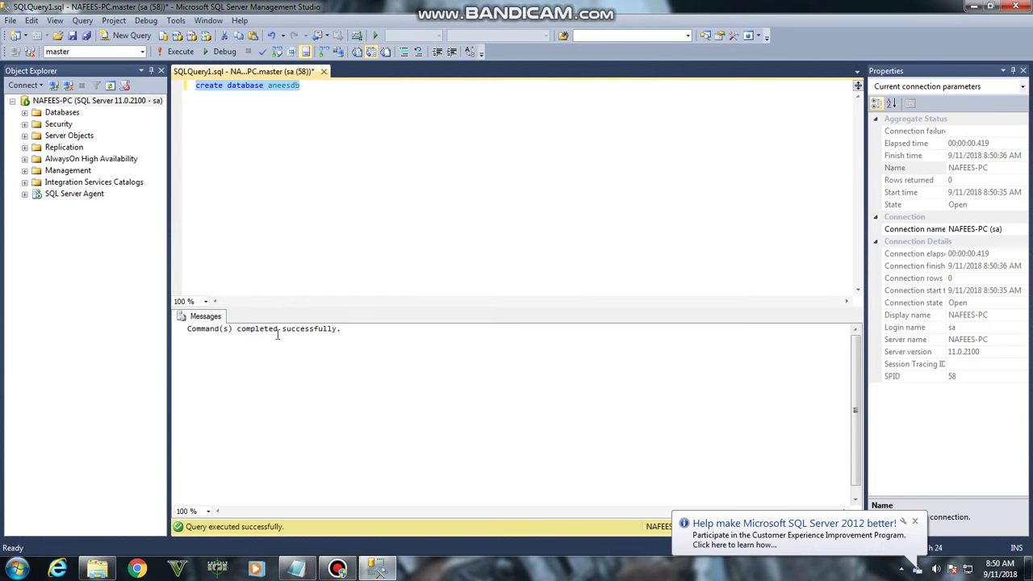
{"action": "left_click_drag", "start_coordinate": [343, 330], "coordinate": [187, 329]}
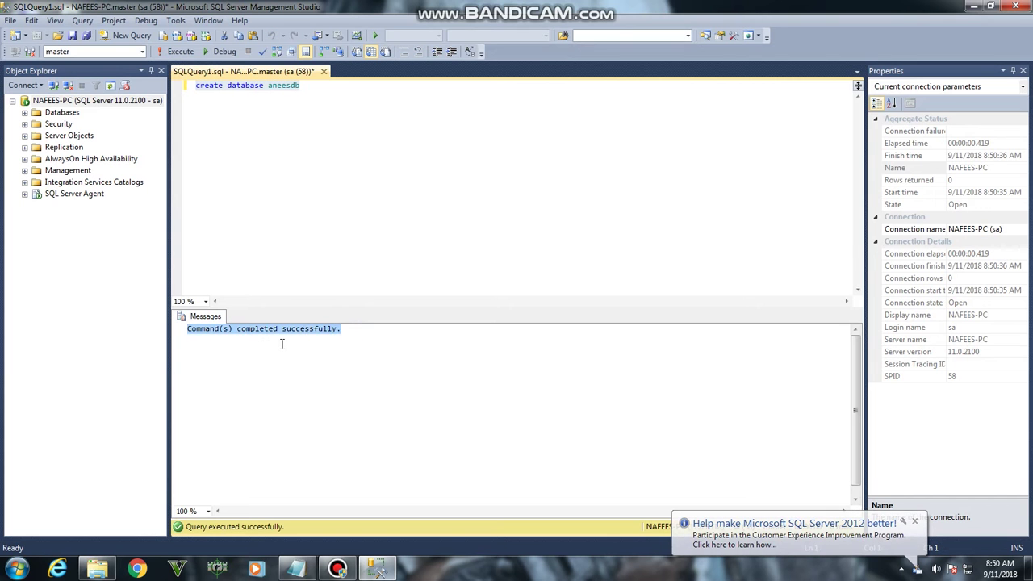
{"action": "left_click", "coordinate": [425, 357]}
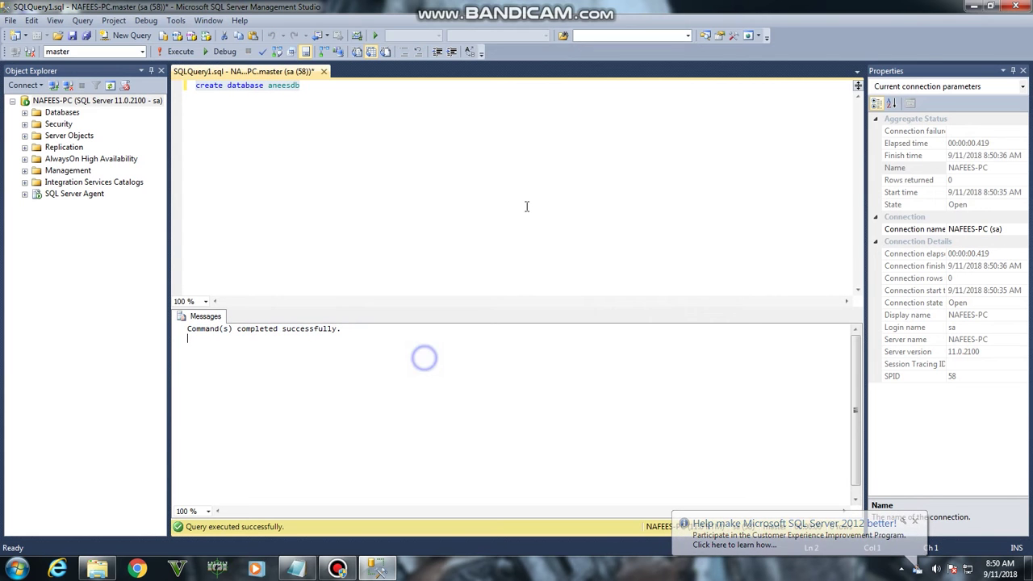
- Try to close SQL Server Management Studio, choosing to save the changes to SQLQuery1.sql
{"action": "left_click", "coordinate": [1015, 7]}
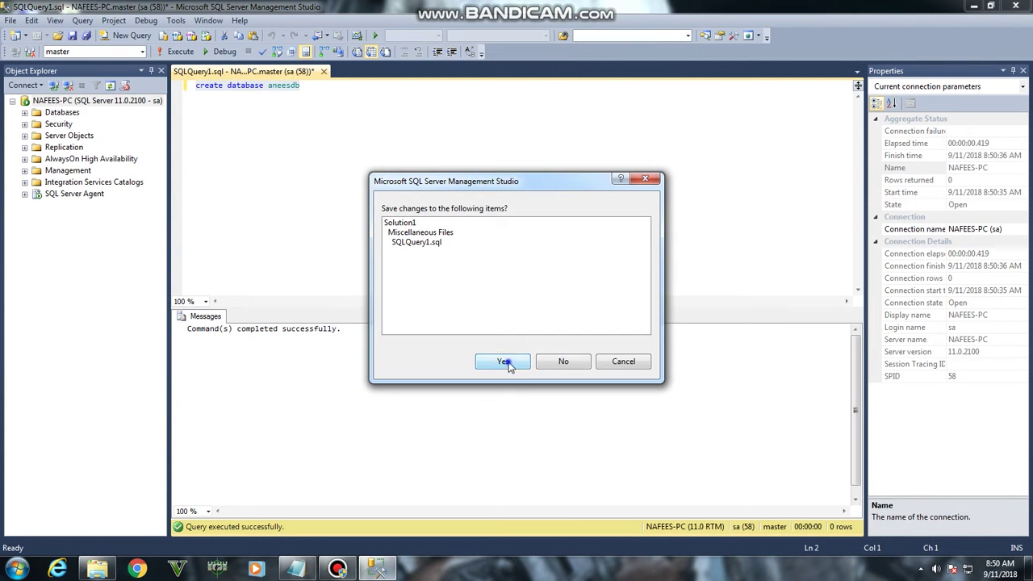
{"action": "left_click", "coordinate": [504, 362]}
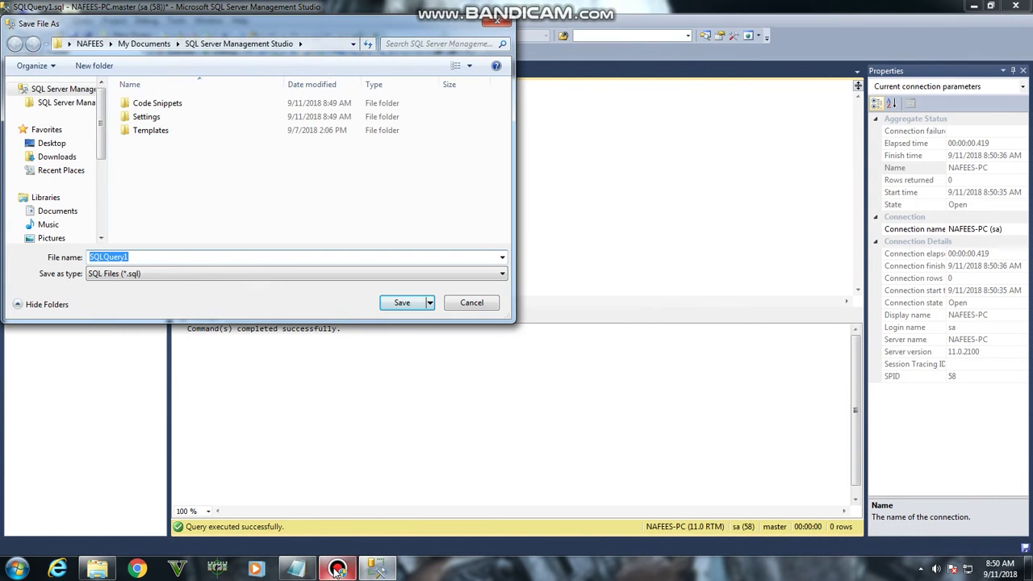
- Switch to the Notepad note and add the line "ok friends thanks for watching pl" at its end
{"action": "left_click", "coordinate": [297, 569]}
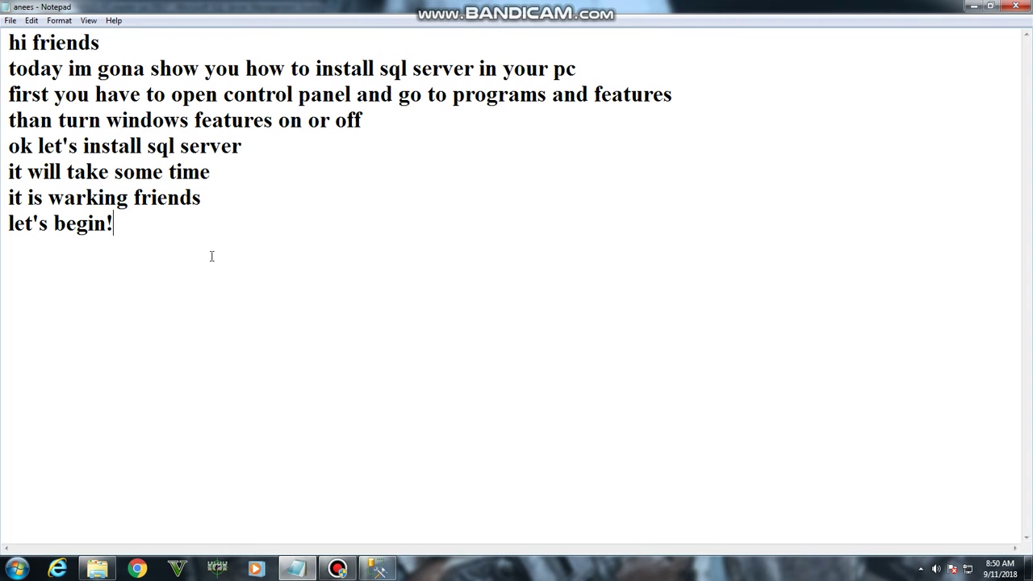
{"action": "key", "text": "Return"}
{"action": "type", "text": "ok friend"}
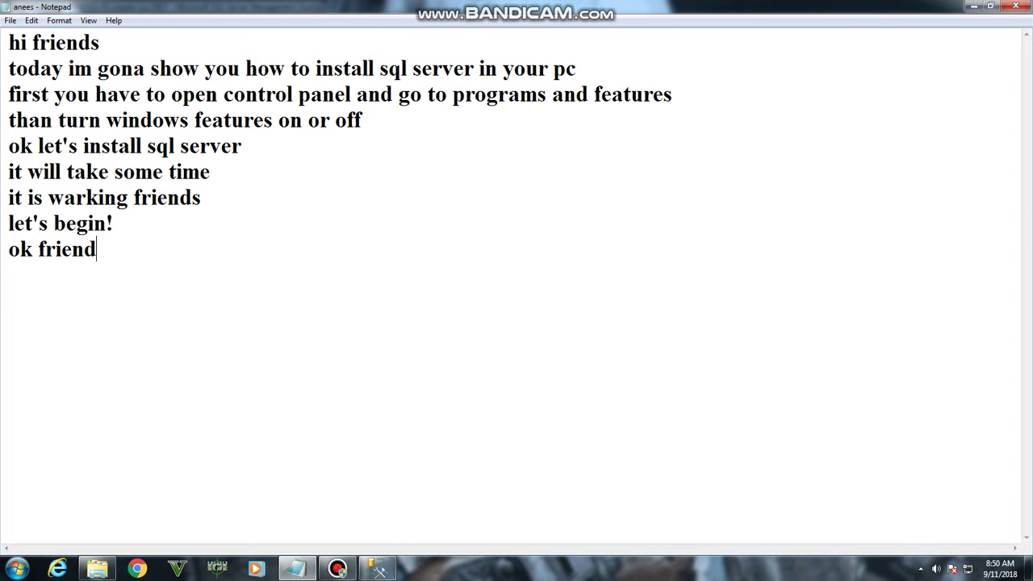
{"action": "type", "text": "s thank"}
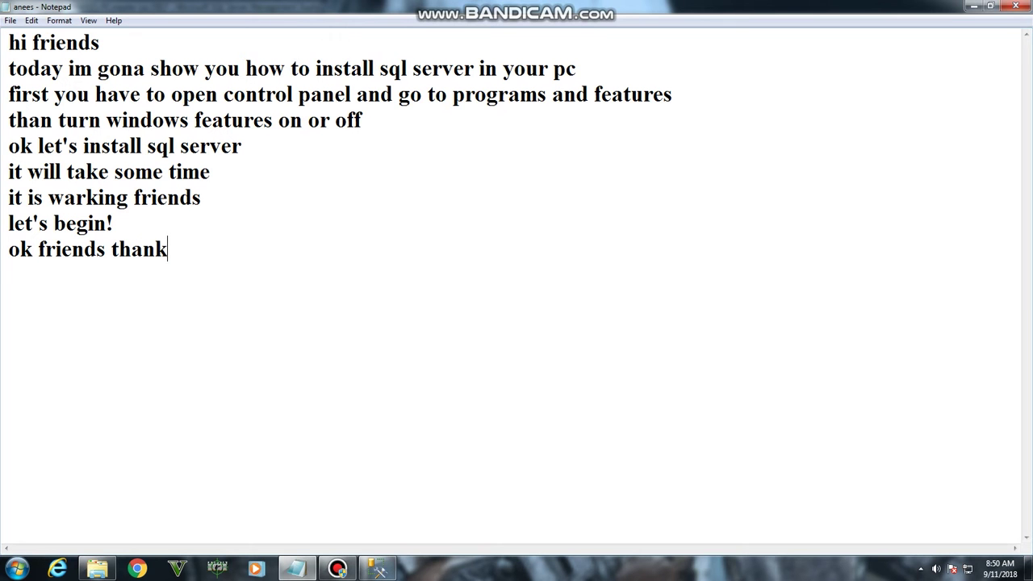
{"action": "type", "text": "s for watc"}
{"action": "key", "text": "BackSpace"}
{"action": "type", "text": "tching"}
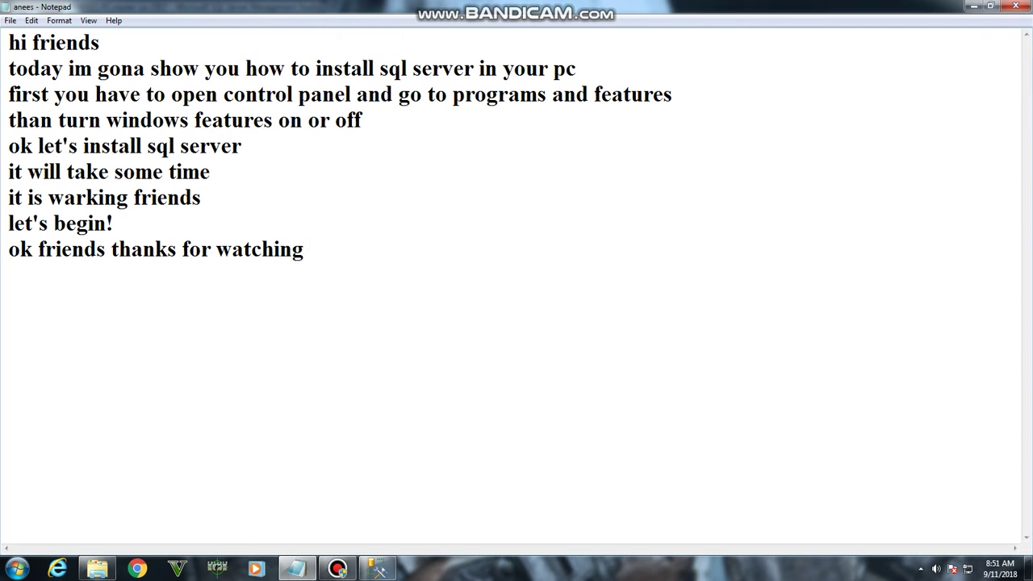
{"action": "type", "text": "pl"}
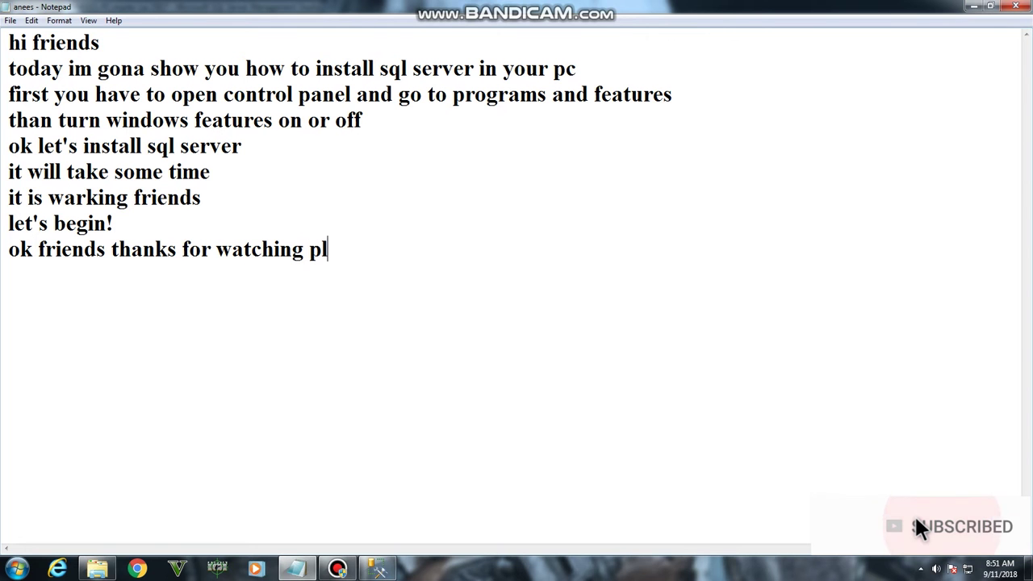